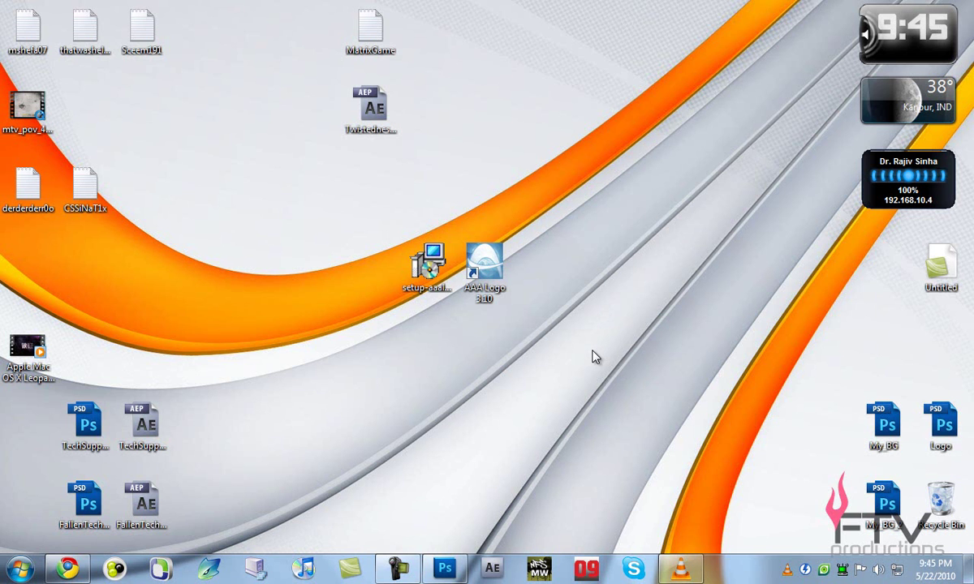
key(alt+Tab)
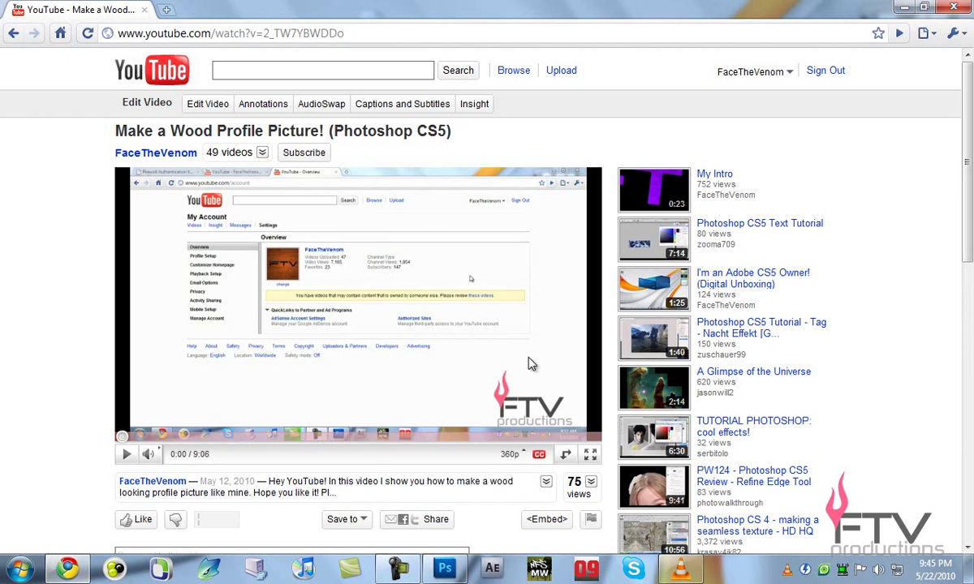
key(super+d)
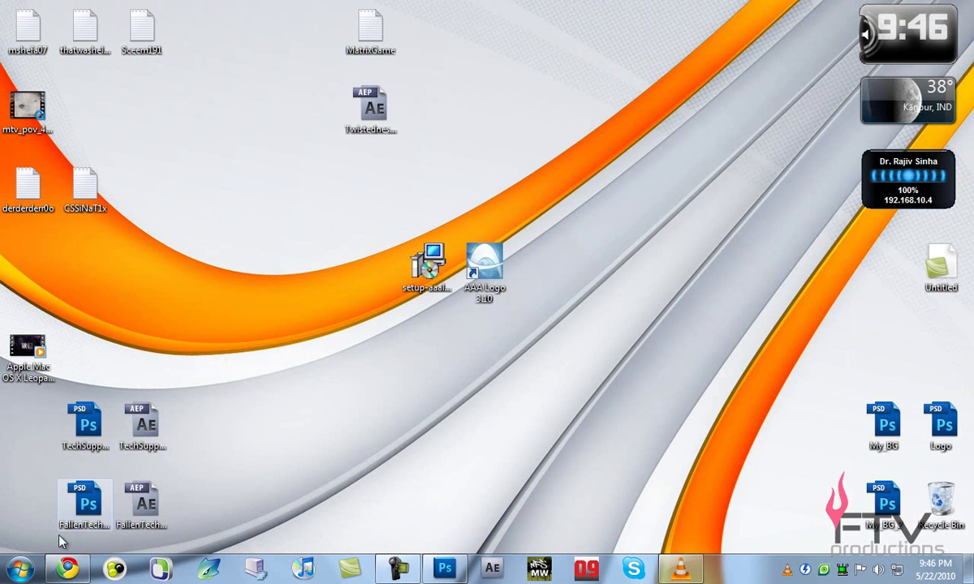
Switch to Chrome and search Google for "aaa logo maker" in a new browser tab
click(68, 567)
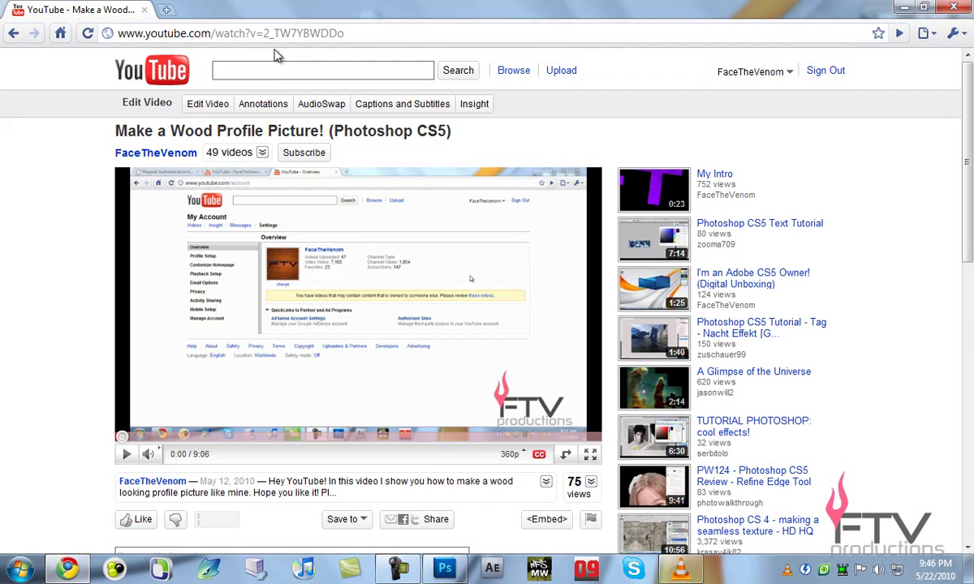
click(167, 10)
text(google.com/)
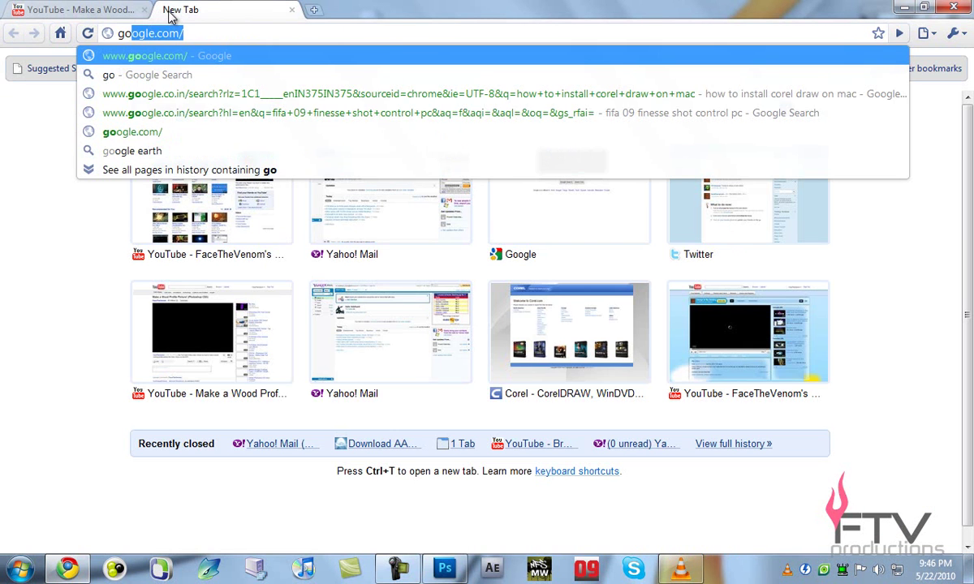
key(Return)
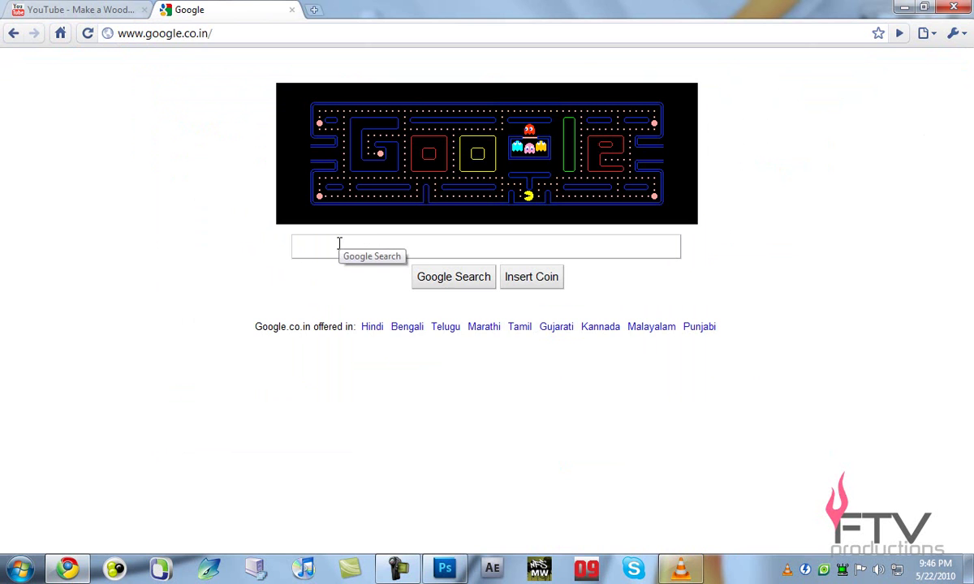
text(aaa logo)
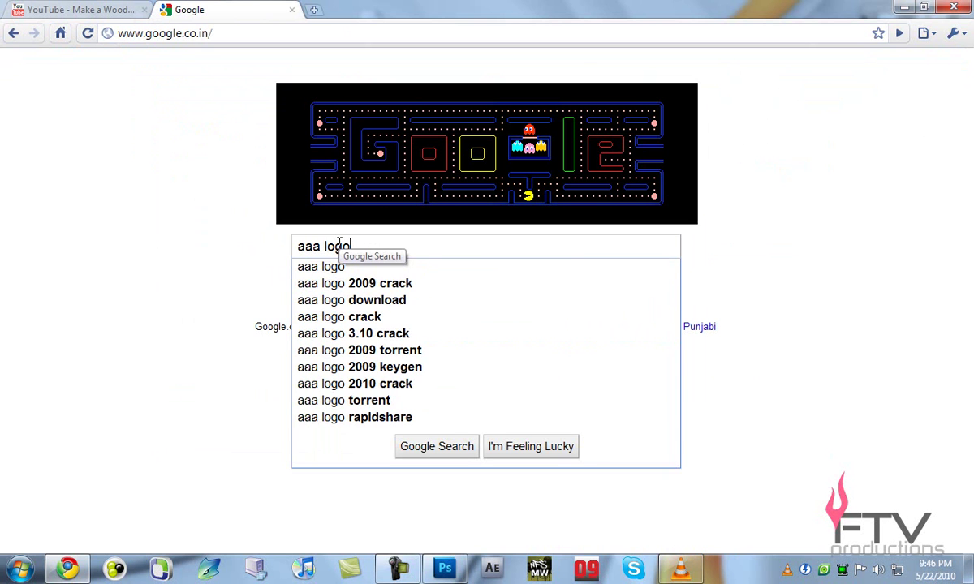
text( maker)
key(Return)
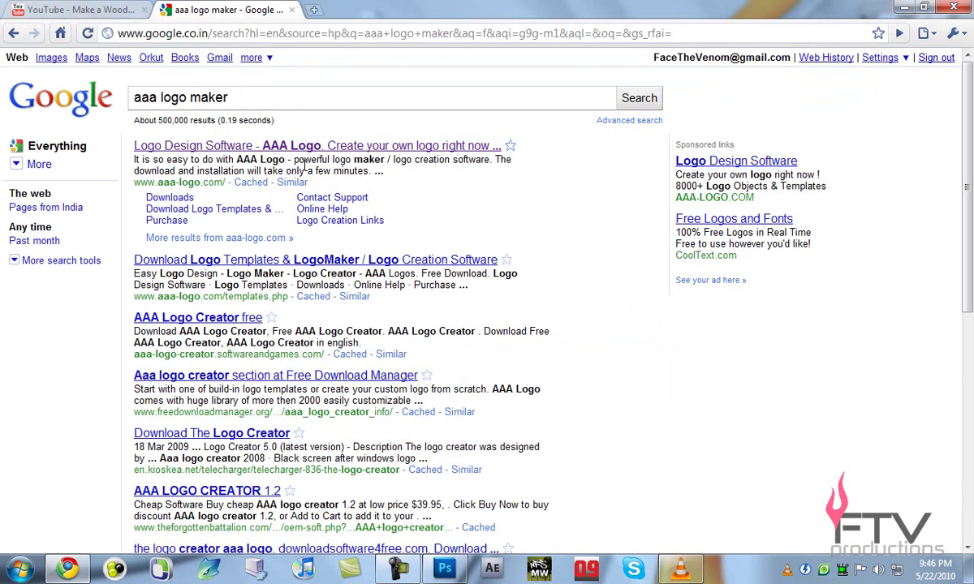
Open the AAA Logo website from the search results and go to its free trial download page
click(316, 147)
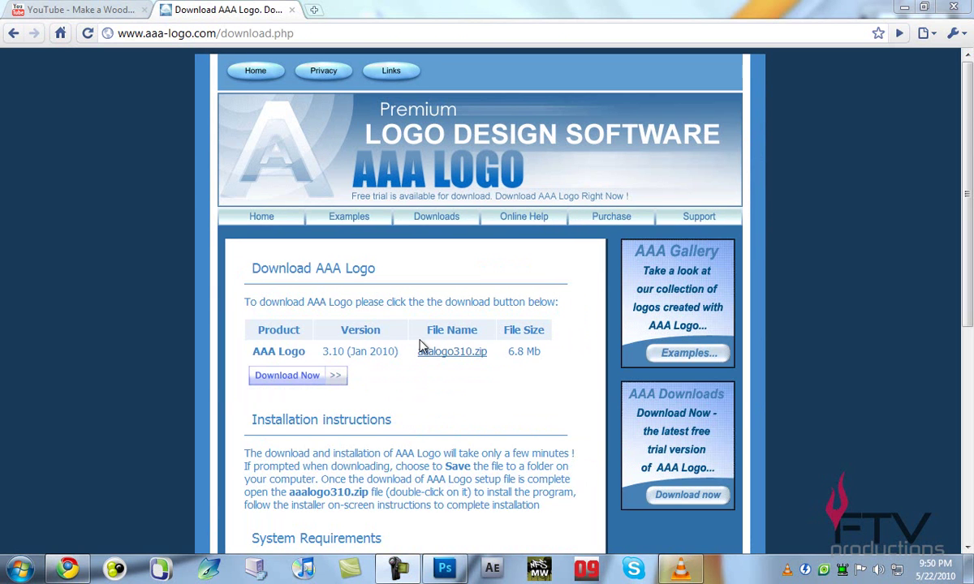
click(15, 34)
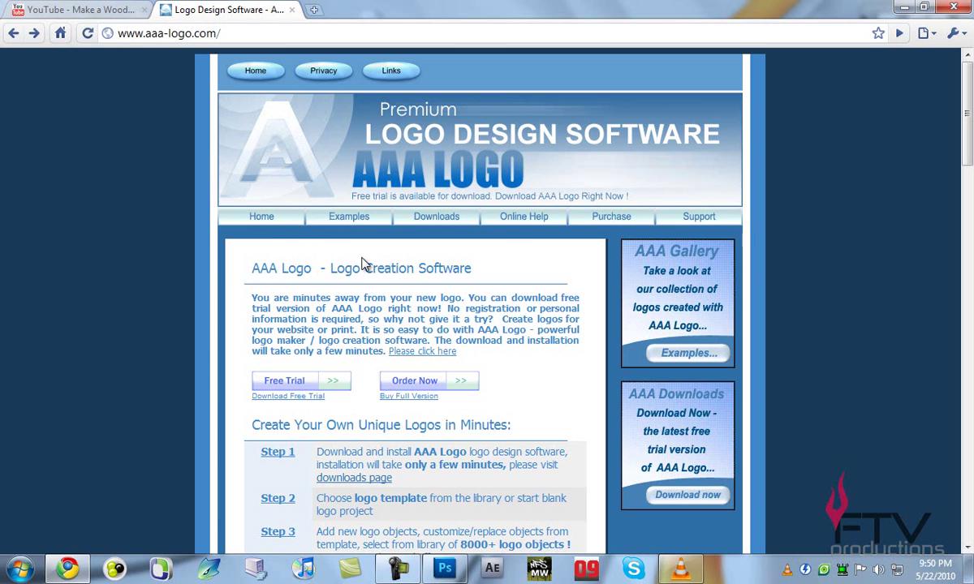
click(284, 392)
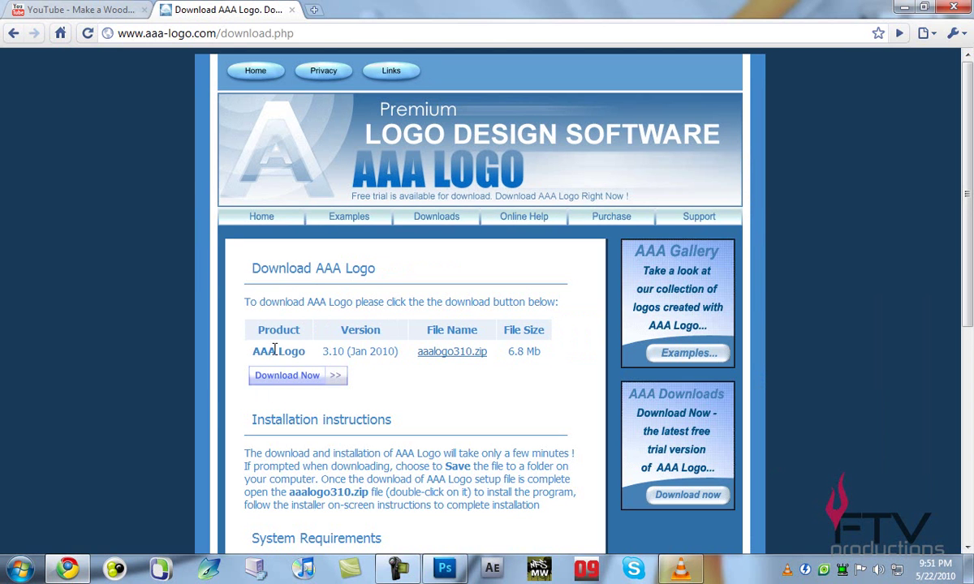
Minimise the browser and move the AAA Logo shortcut and its setup file to free spots on the desktop
click(906, 9)
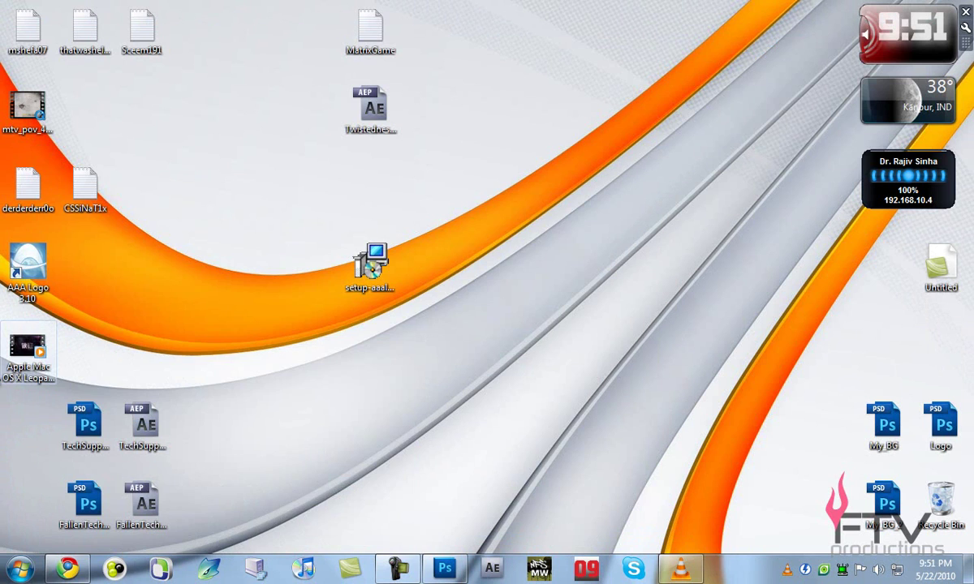
drag(28, 262, 198, 261)
drag(323, 196, 311, 224)
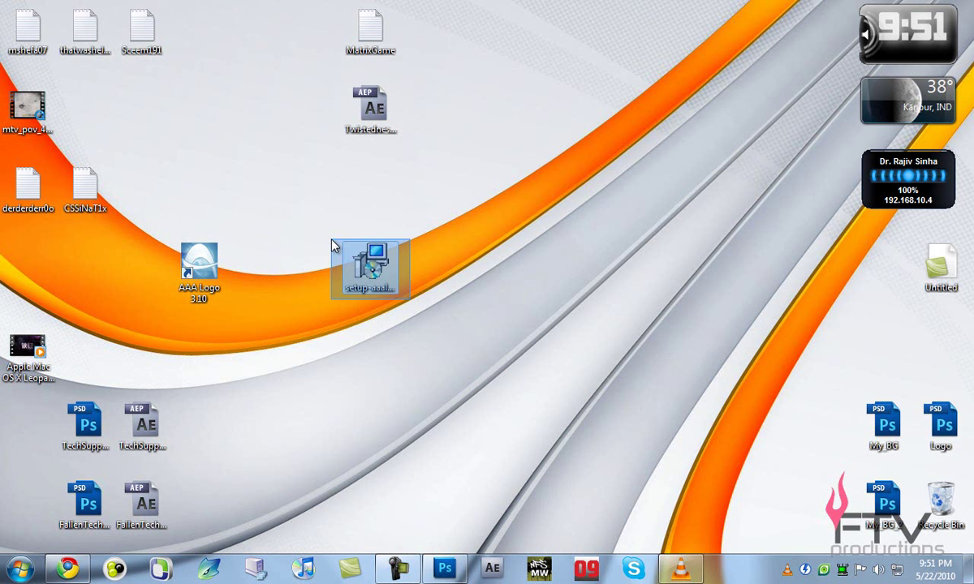
click(310, 224)
drag(318, 292, 422, 300)
drag(369, 268, 540, 187)
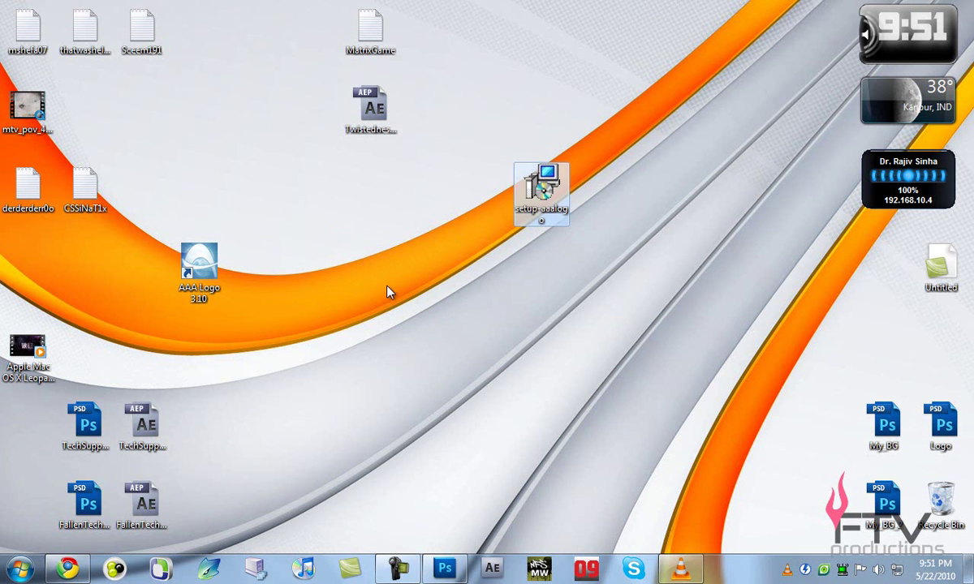
Launch AAA Logo 3.10 and start a project from the HOME credit template in the Classic Flair styles
drag(207, 274, 378, 284)
key(Return)
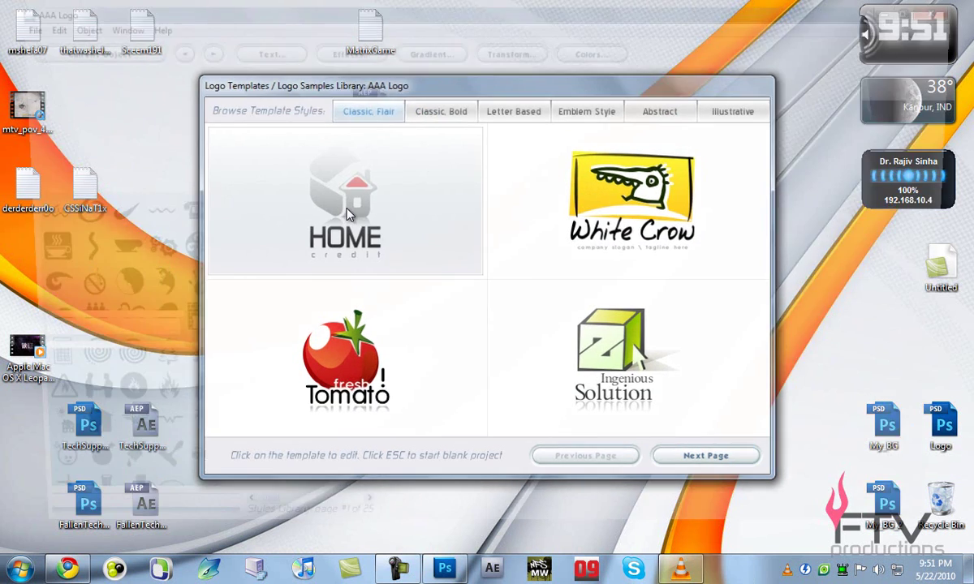
click(349, 212)
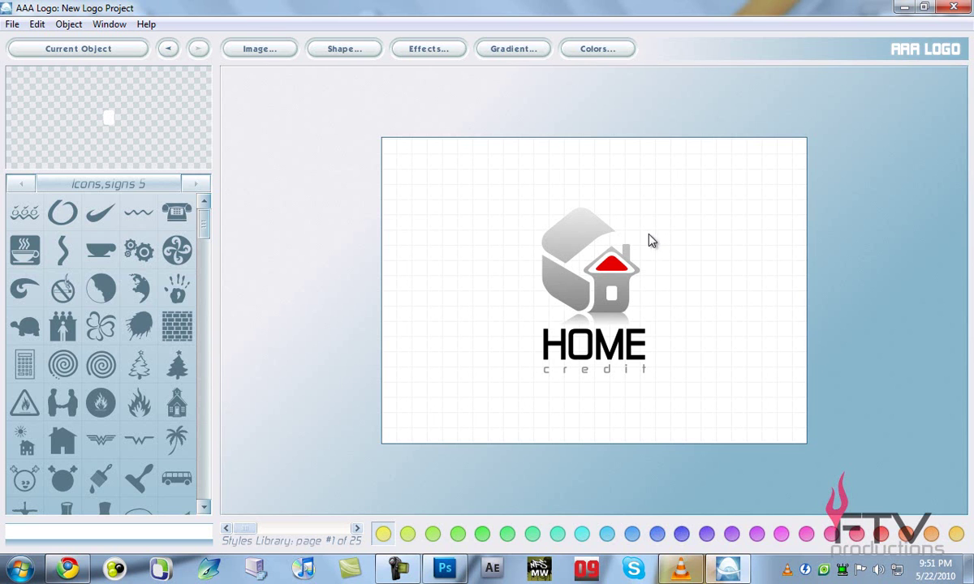
Delete the grey emblem and the house shapes from the logo template
click(570, 227)
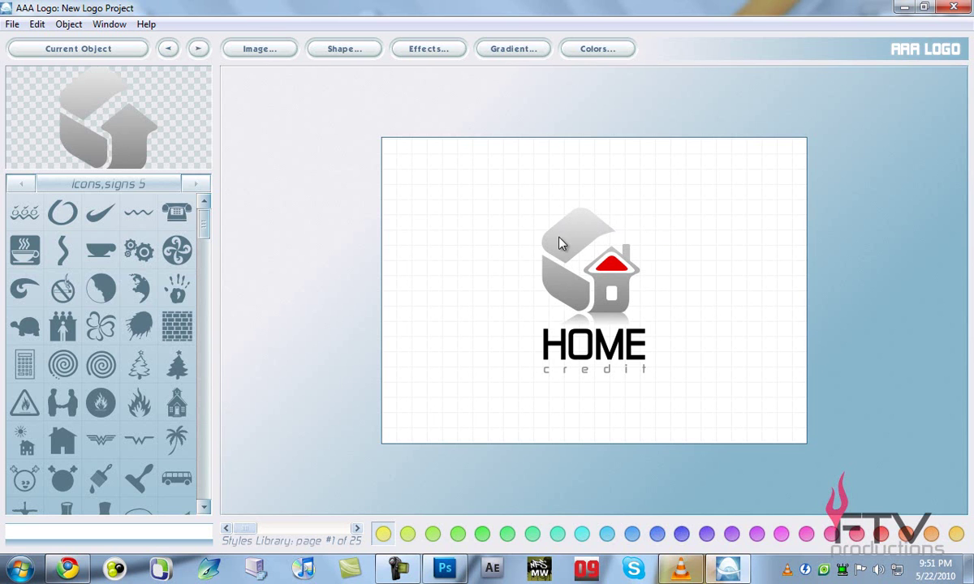
click(608, 268)
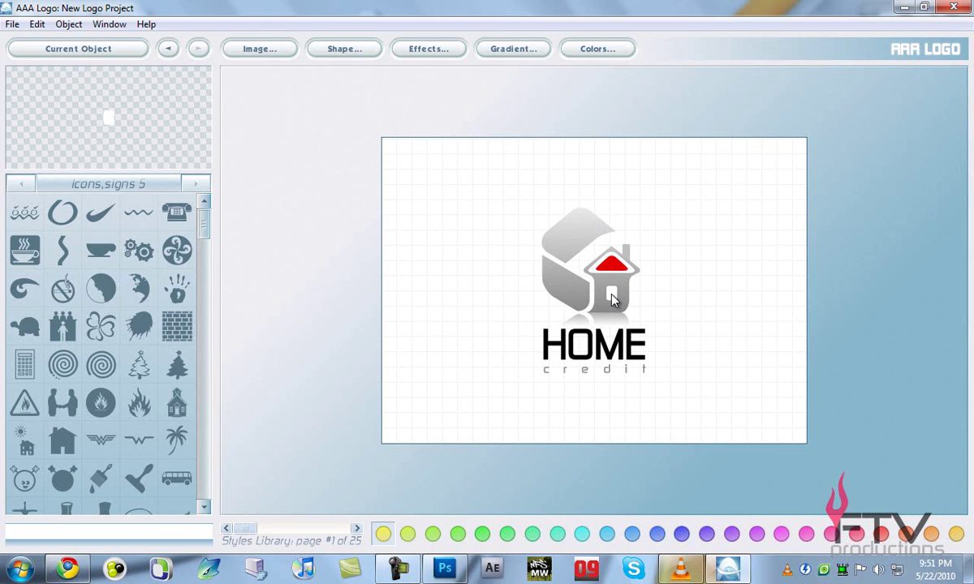
click(572, 243)
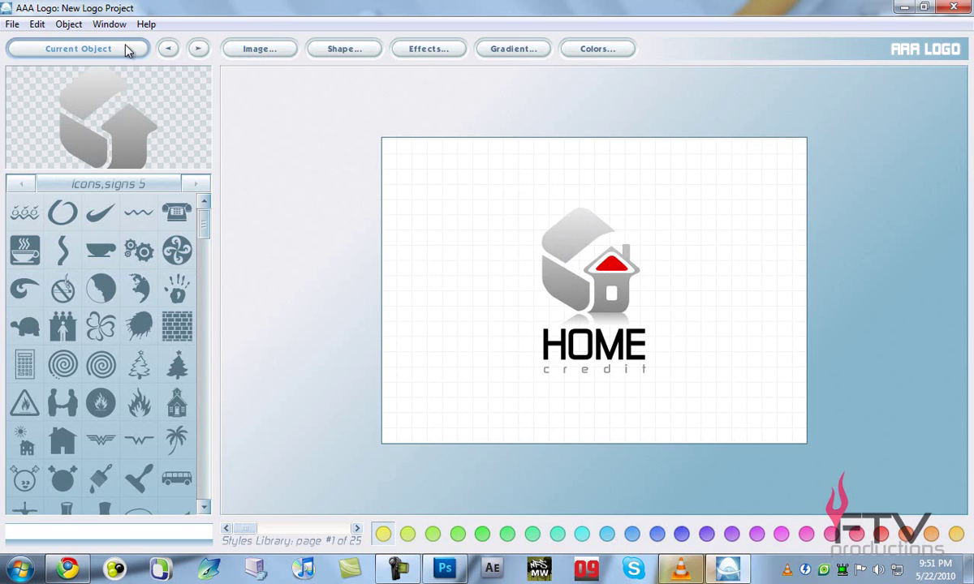
click(36, 24)
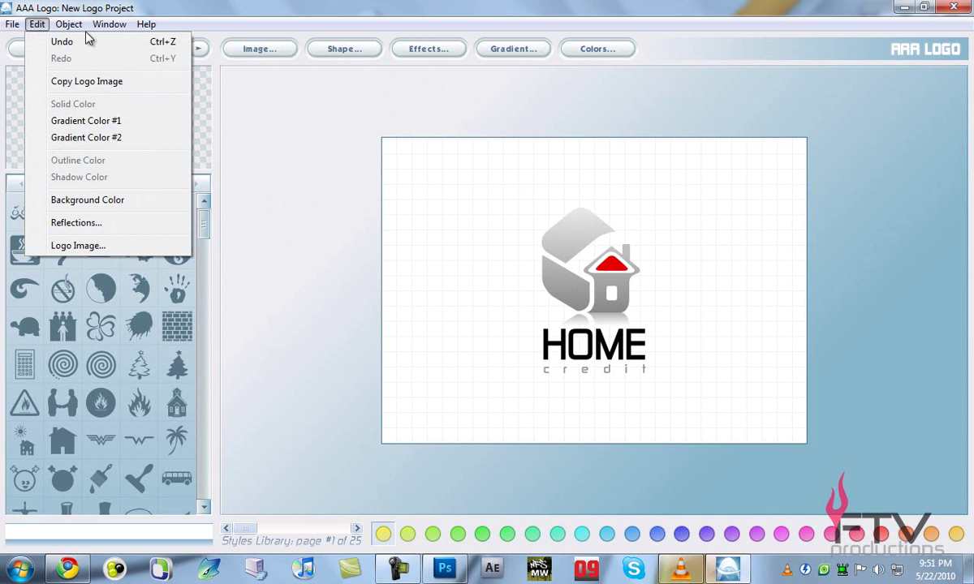
mouse_move(69, 25)
click(126, 98)
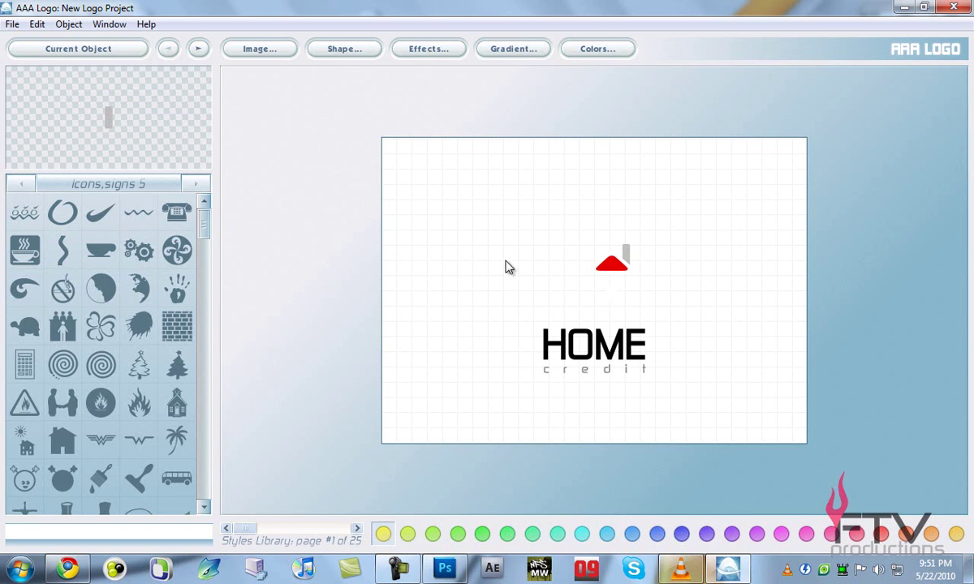
Delete the red roof and the grey chimney from the logo, and dismiss the Windows colour scheme prompt
click(611, 266)
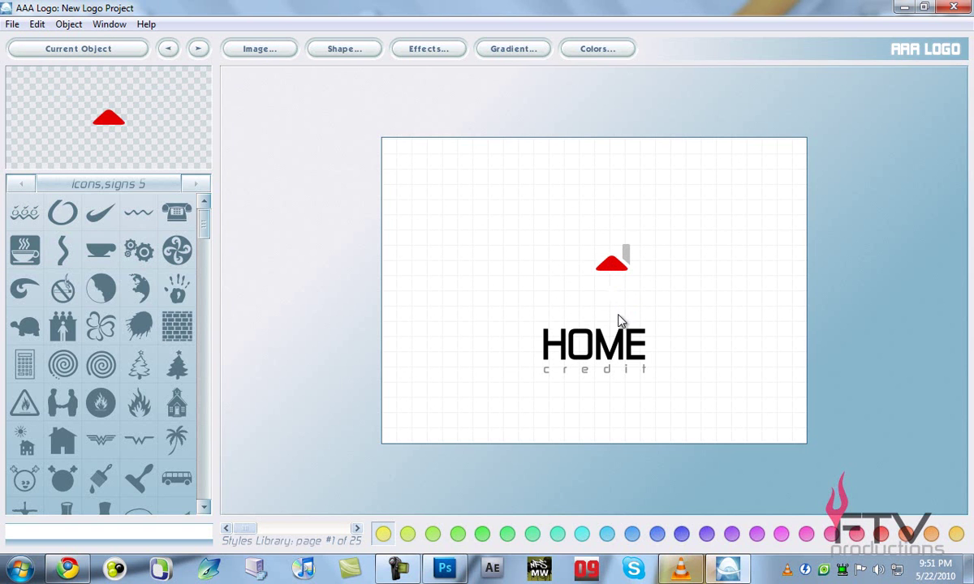
key(Delete)
click(623, 256)
key(Delete)
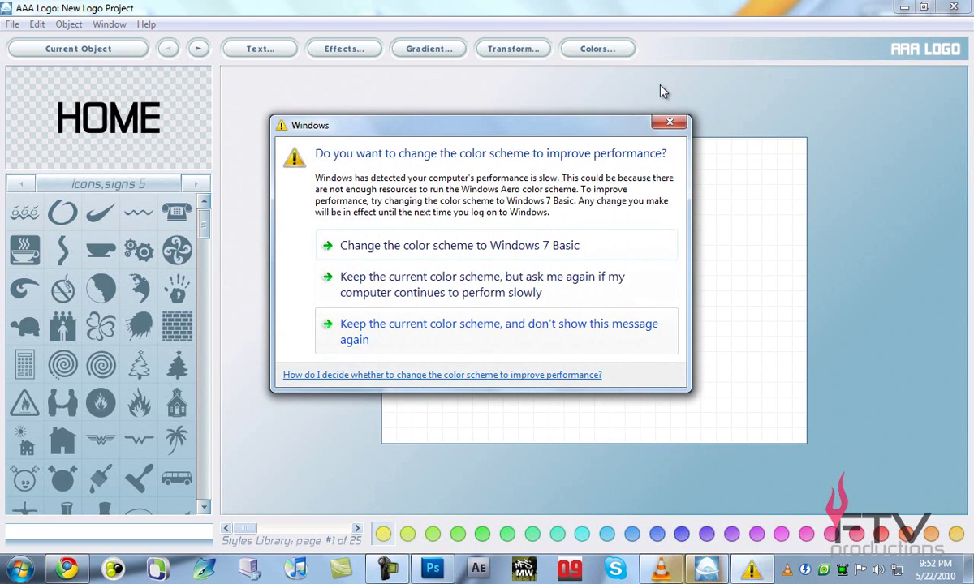
click(669, 122)
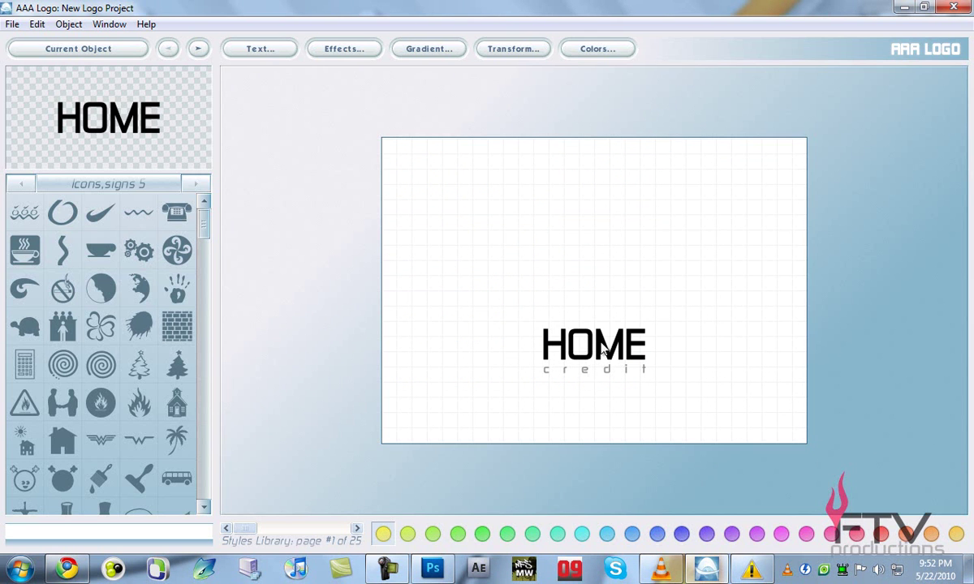
Replace the HOME text with "FTV" and set its font size to 65
click(257, 49)
drag(87, 78, 2, 63)
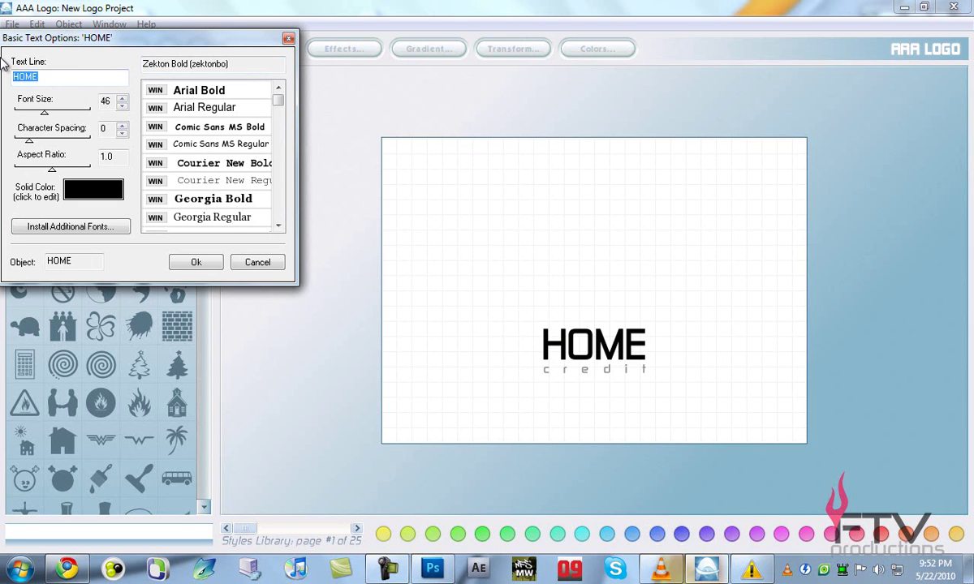
text(FTV)
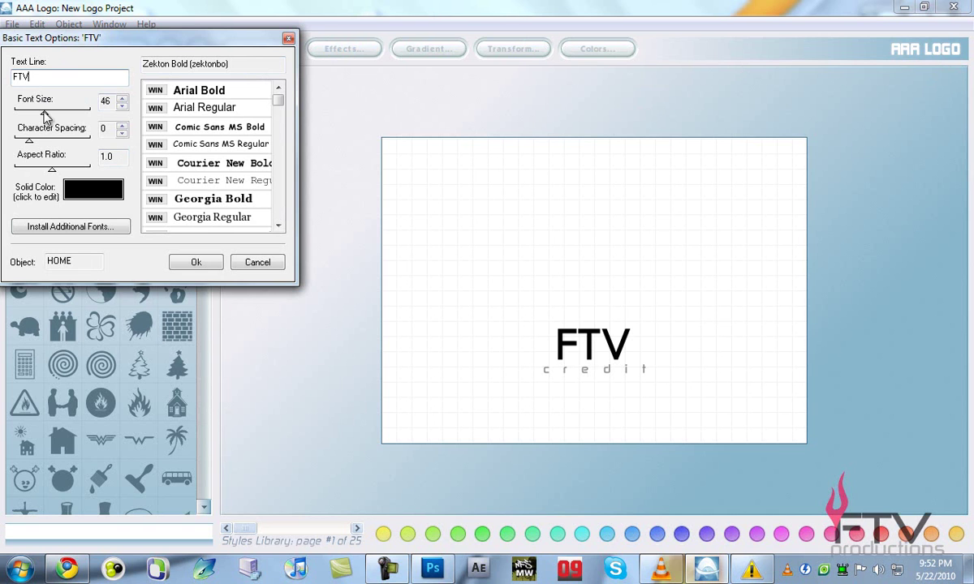
drag(45, 113, 61, 112)
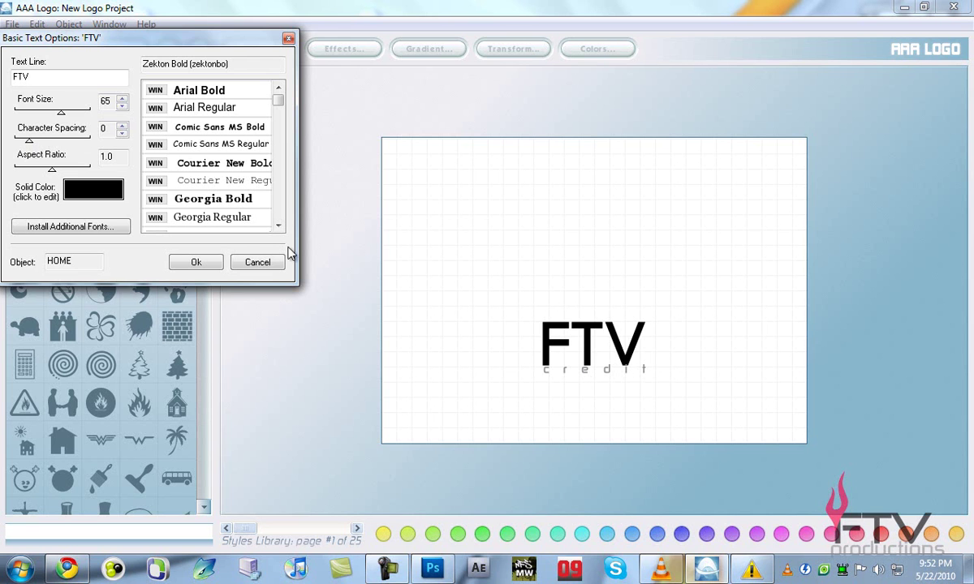
click(193, 263)
Move the credit tagline slightly down below FTV and change its text to "productions"
mouse_move(643, 374)
mouse_down()
mouse_move(653, 397)
mouse_move(654, 381)
mouse_move(581, 256)
mouse_move(758, 311)
mouse_move(647, 383)
mouse_up()
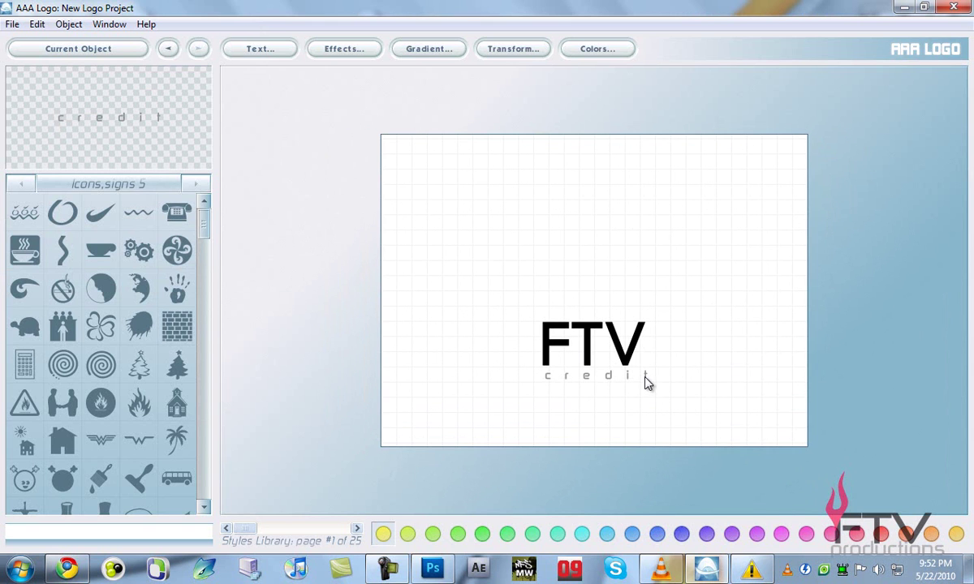
click(248, 46)
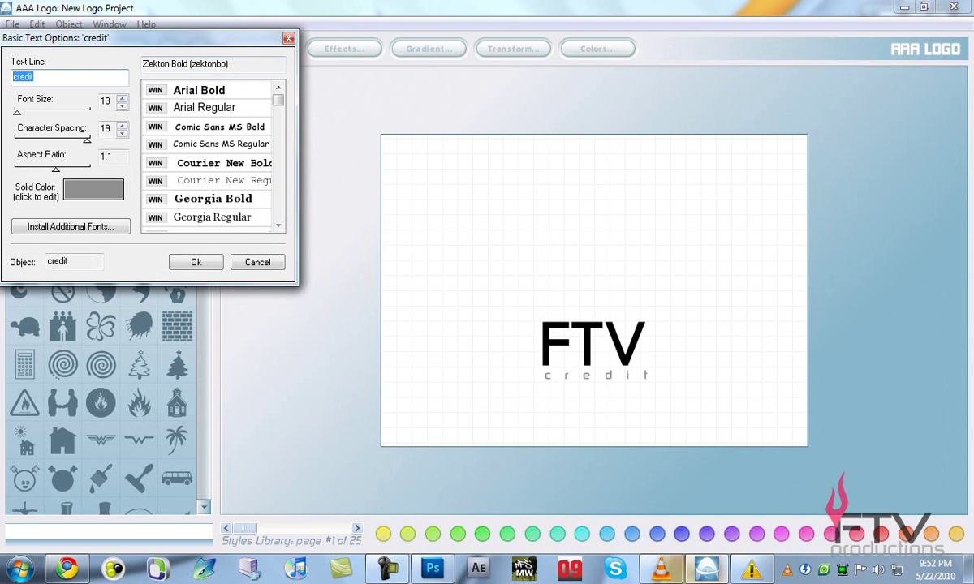
text(produc)
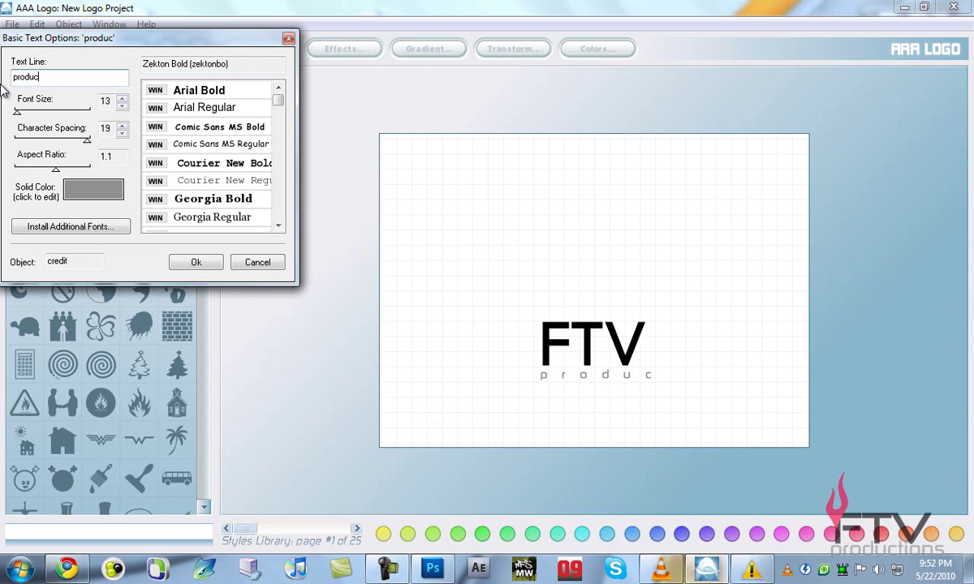
text(tions)
key(Return)
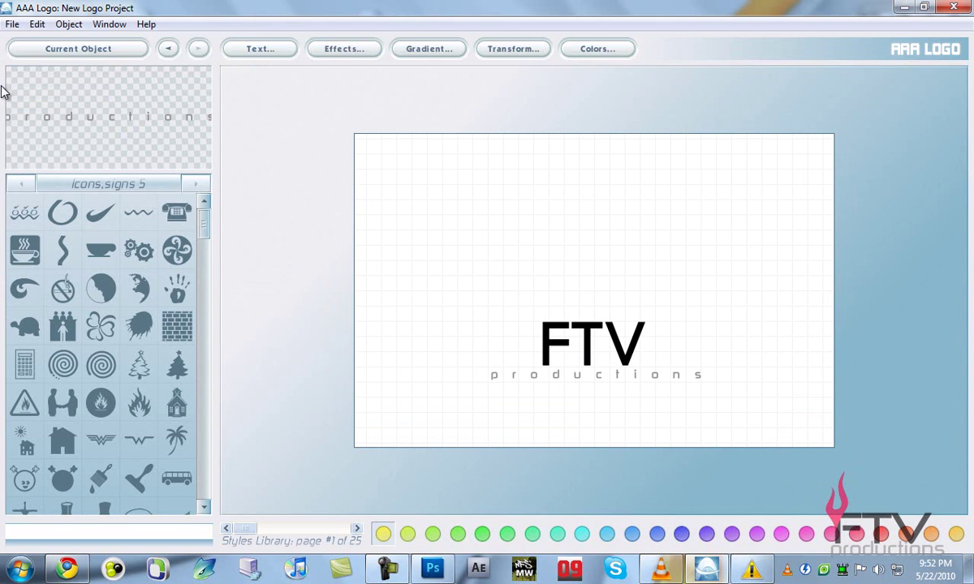
Set the tagline's character spacing to 11, enlarge its font slightly and align its start with the F of FTV
click(253, 51)
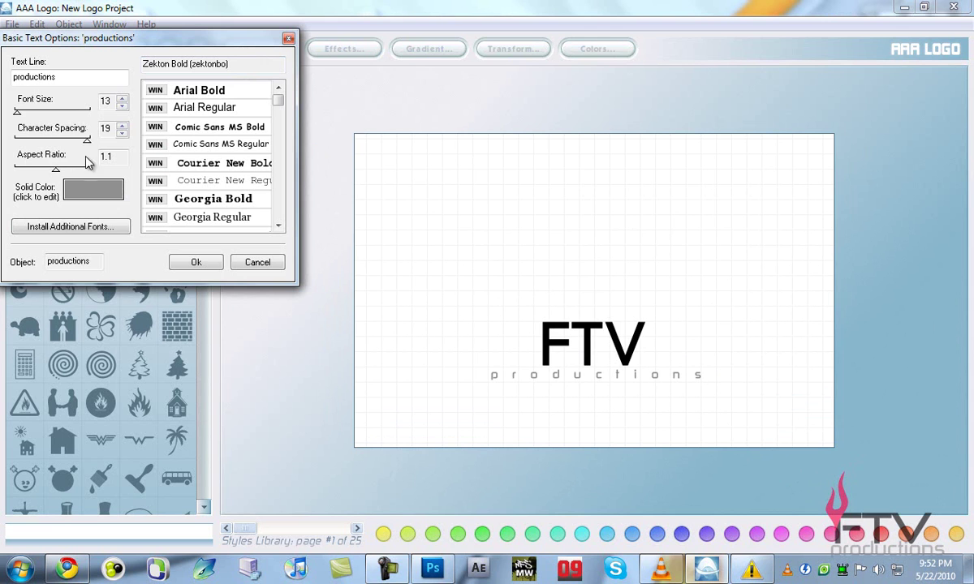
drag(89, 144, 65, 154)
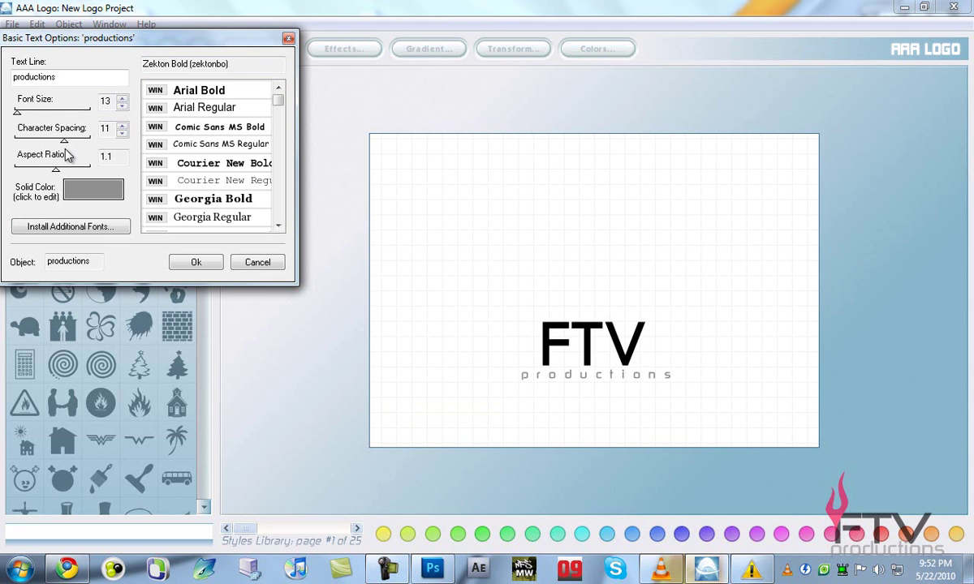
drag(19, 112, 24, 112)
click(196, 262)
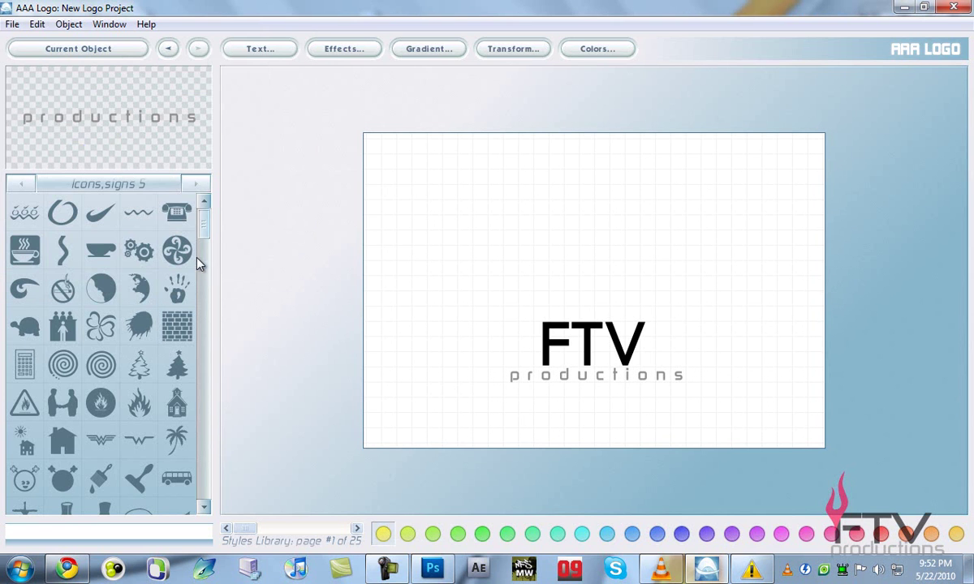
drag(590, 379, 610, 379)
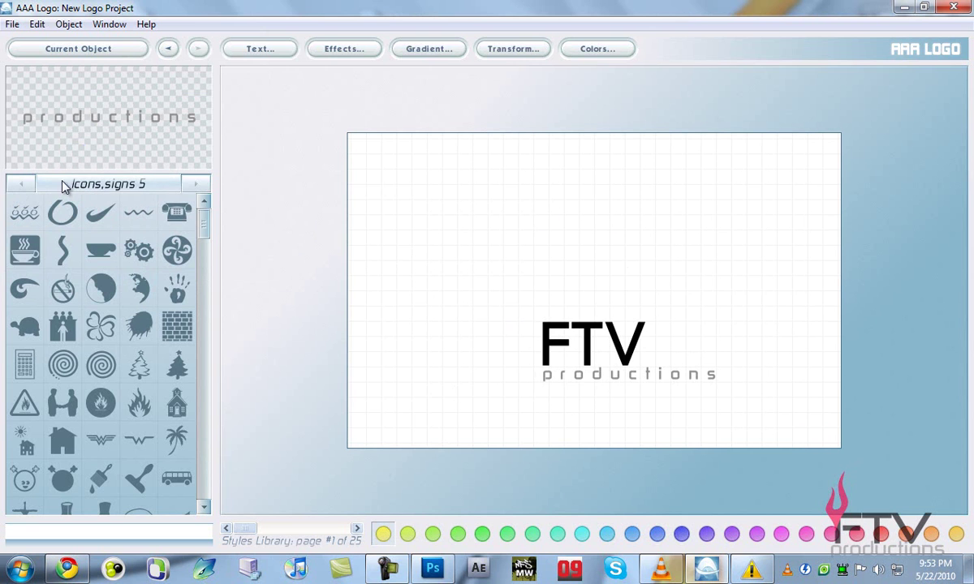
Browse the shape libraries and place the flame-like swoosh from Swooshes,asymmetric above the FTV text
click(134, 186)
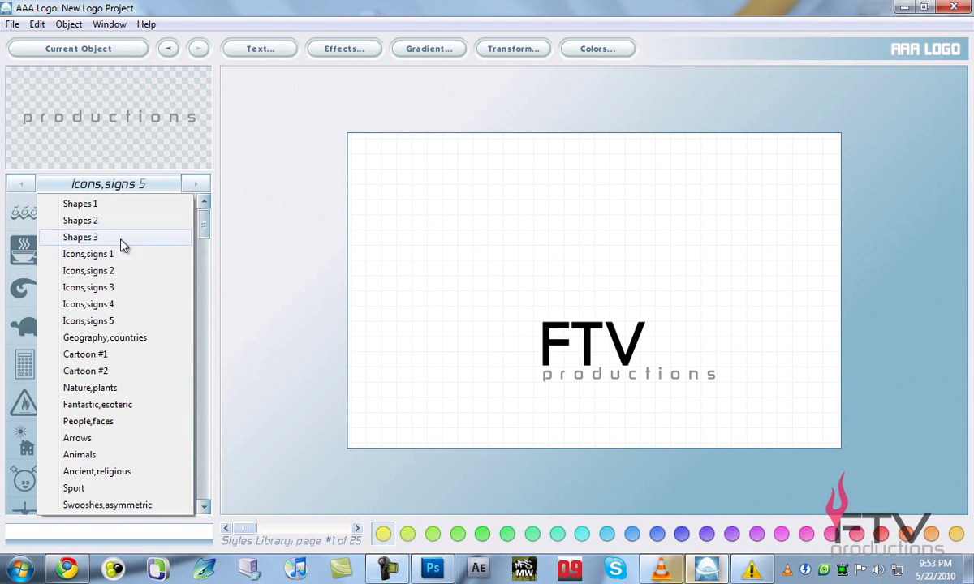
click(203, 225)
drag(205, 225, 206, 245)
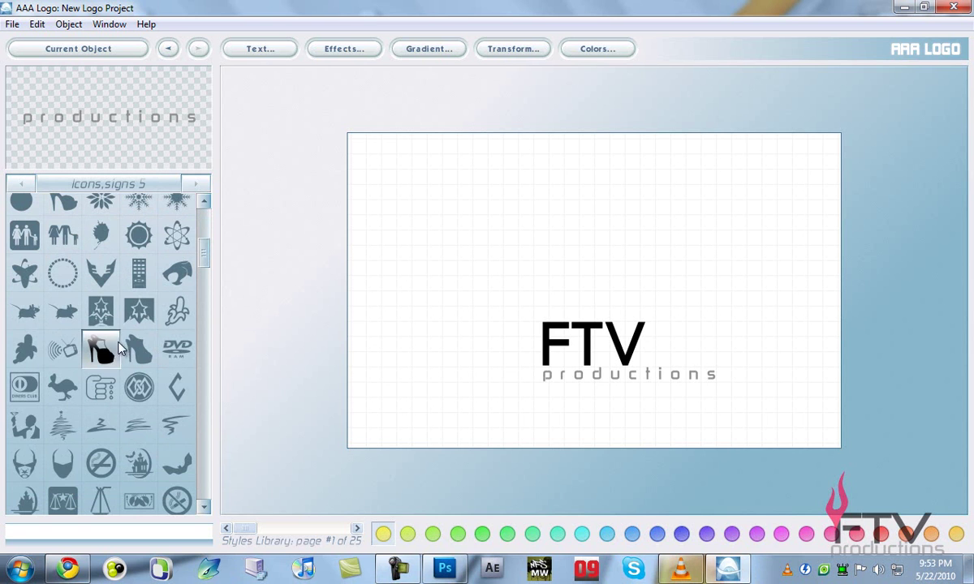
scroll(209, 244, up, 5)
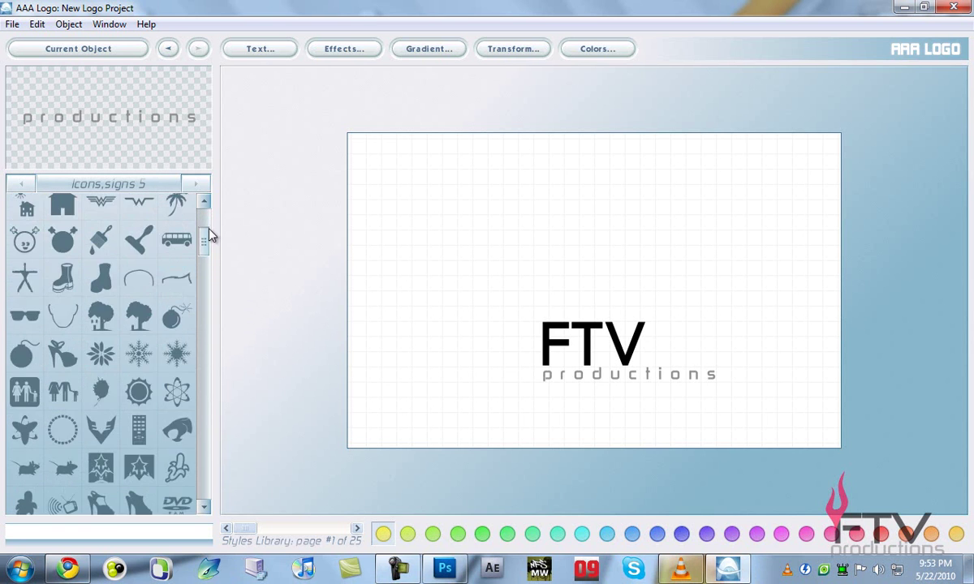
scroll(206, 219, up, 2)
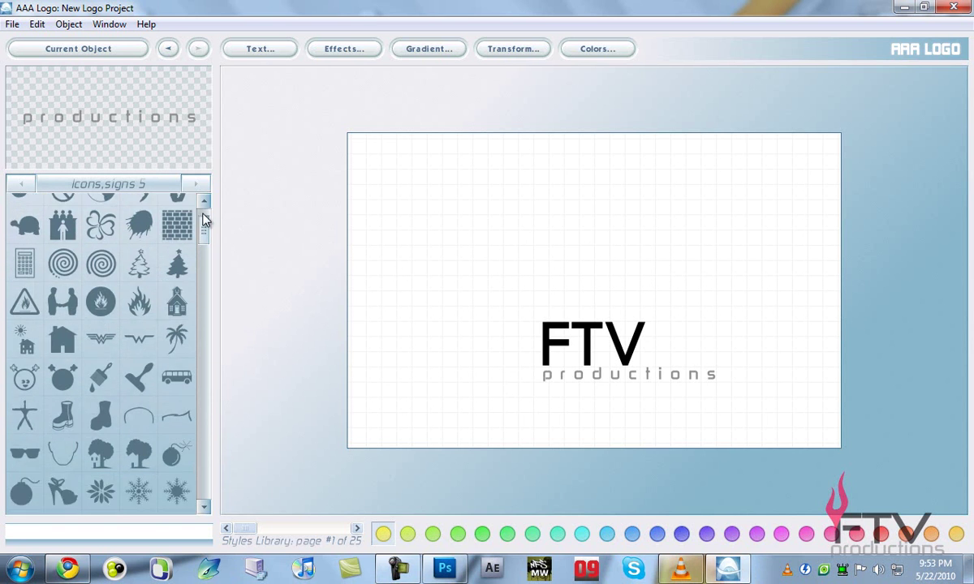
click(143, 186)
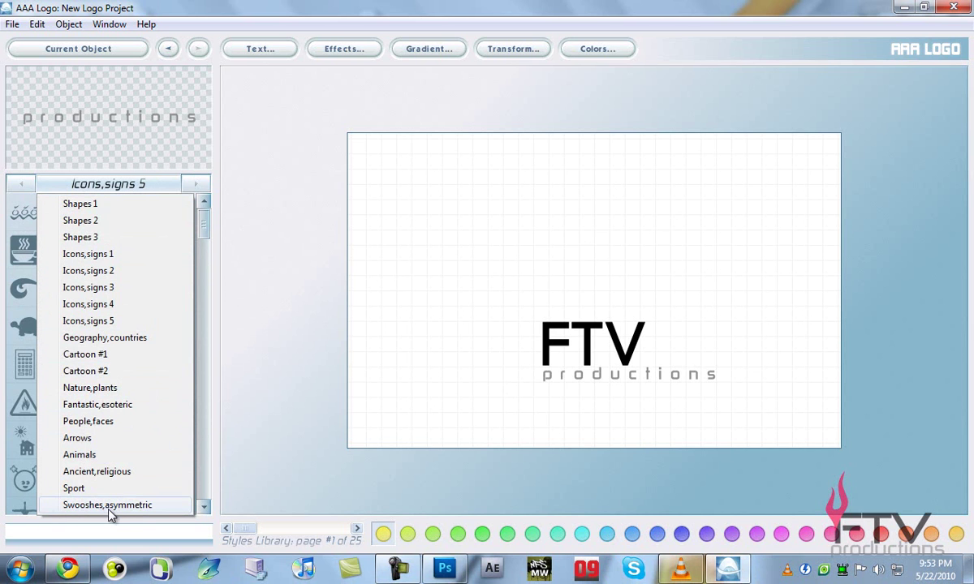
click(152, 505)
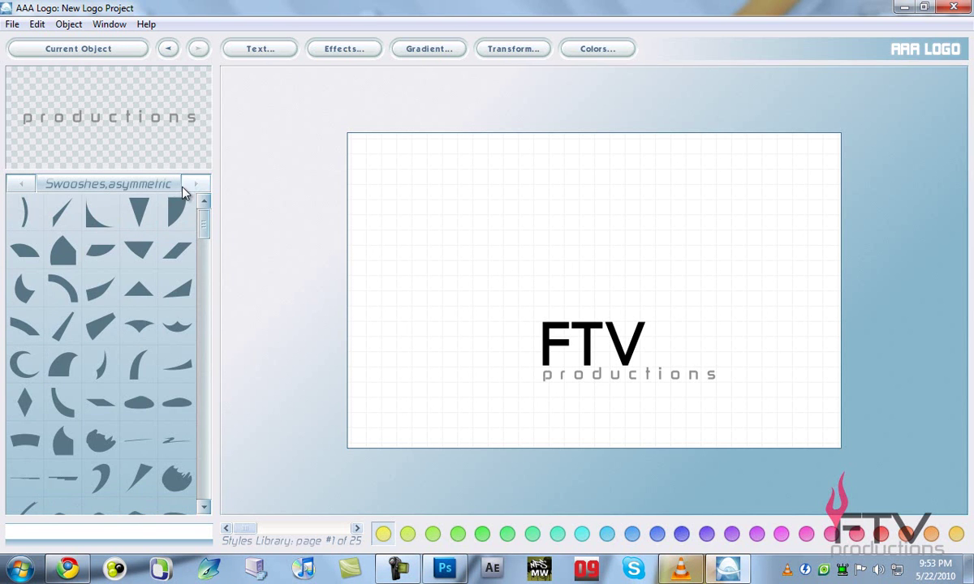
drag(209, 215, 208, 234)
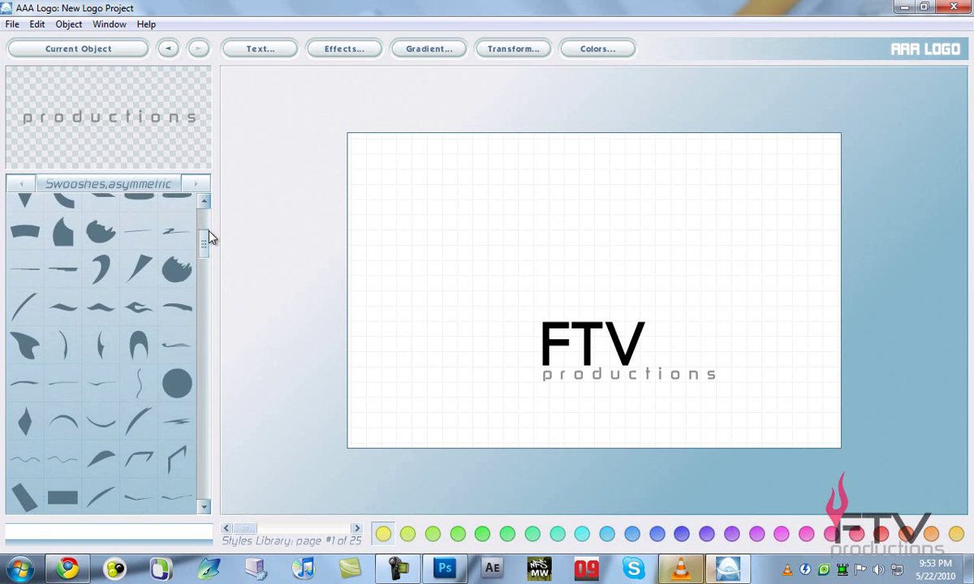
click(145, 310)
drag(593, 211, 548, 241)
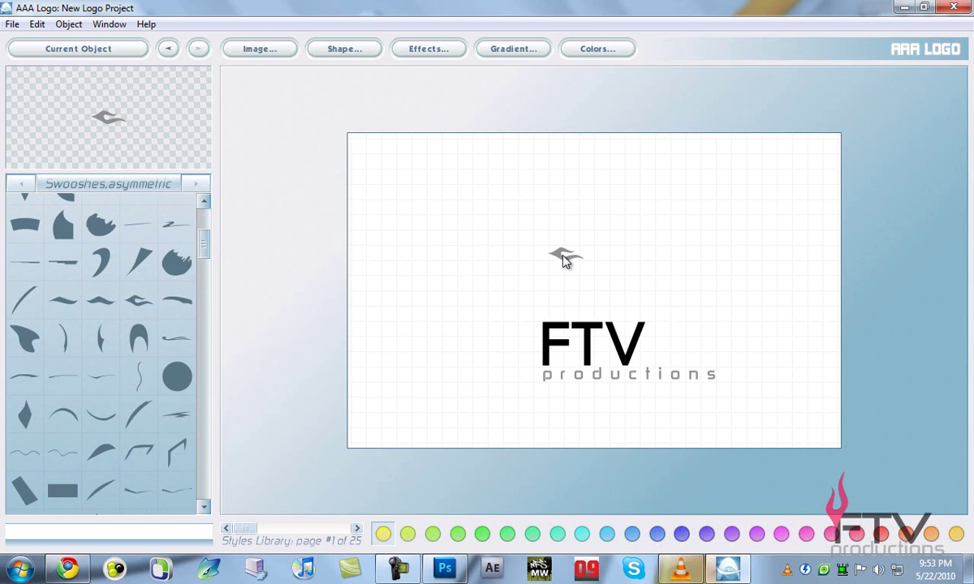
Rotate the swoosh 90 degrees and set its size to 188 with proportions constrained
click(251, 50)
drag(162, 47, 202, 136)
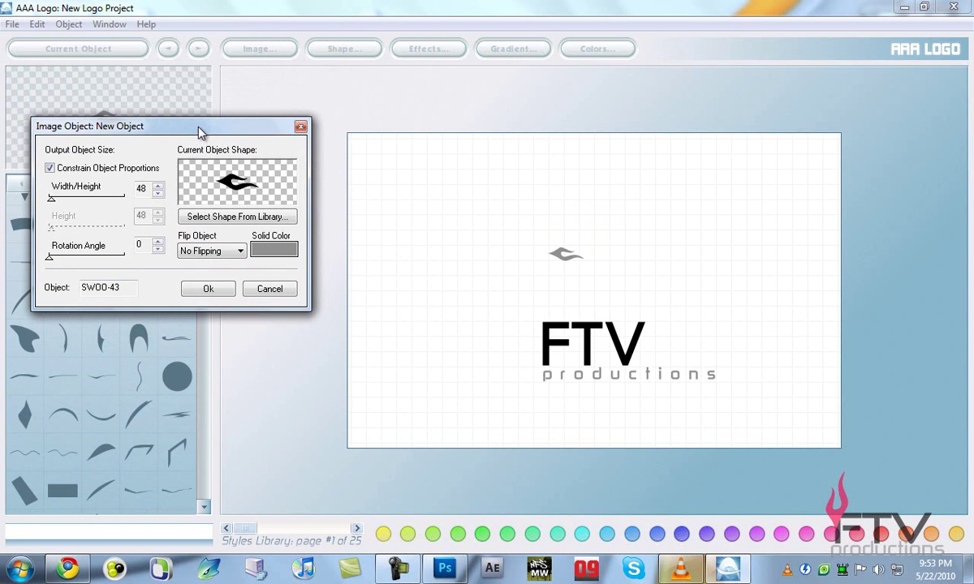
drag(51, 204, 73, 201)
click(50, 169)
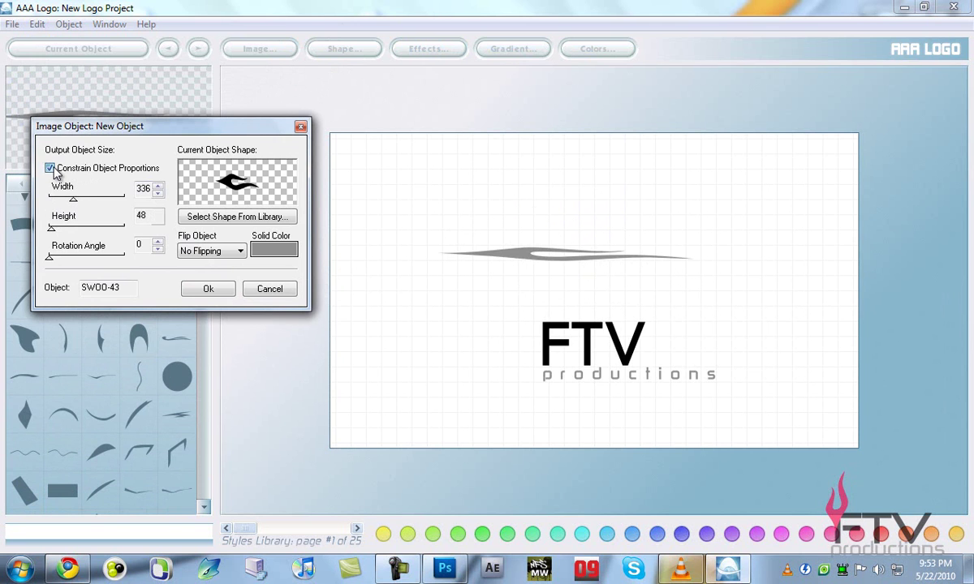
click(50, 169)
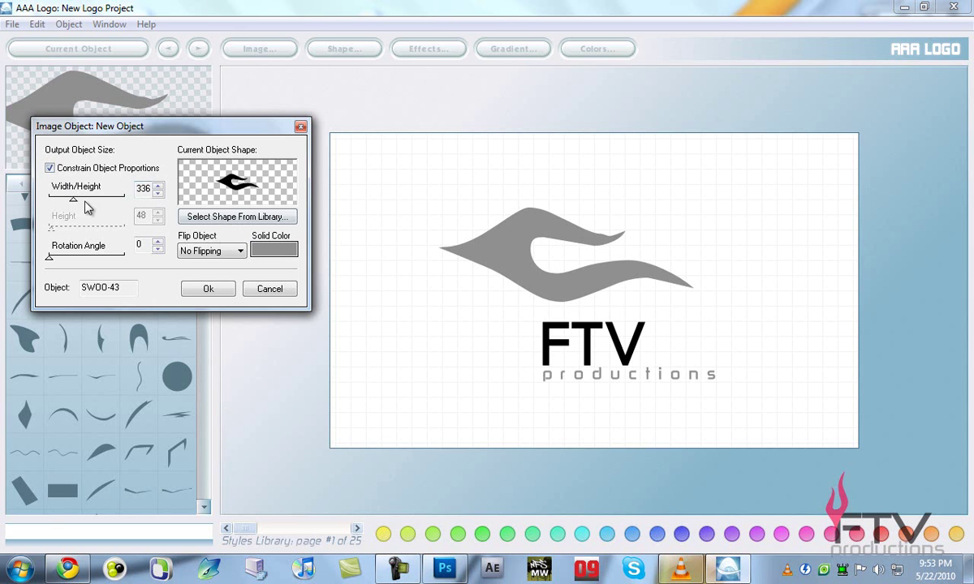
drag(73, 202, 68, 202)
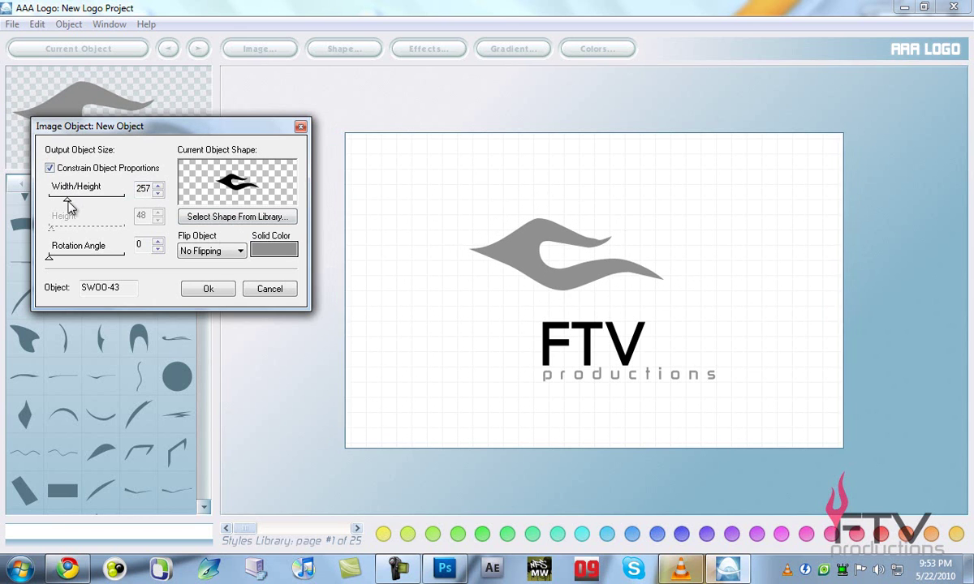
drag(48, 262, 70, 264)
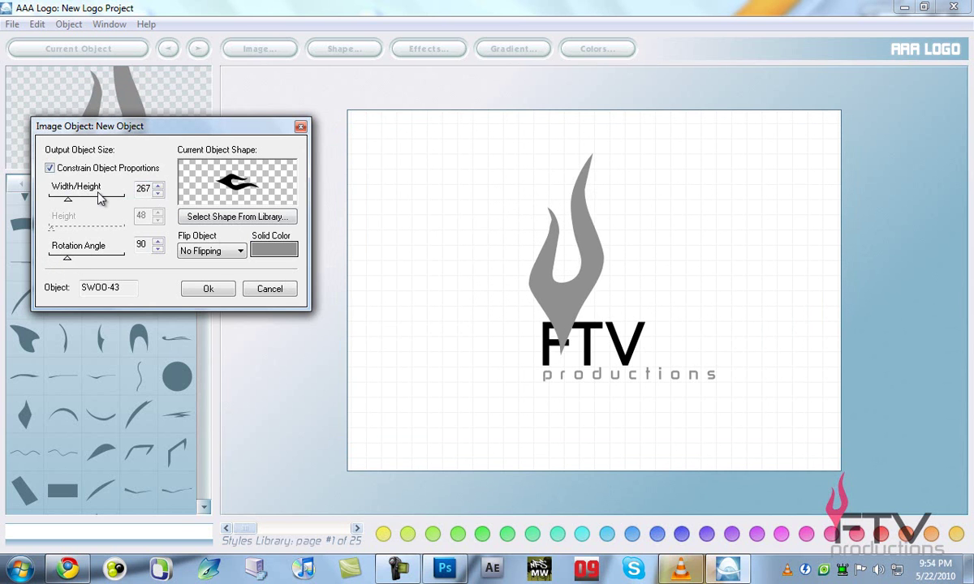
drag(67, 204, 63, 205)
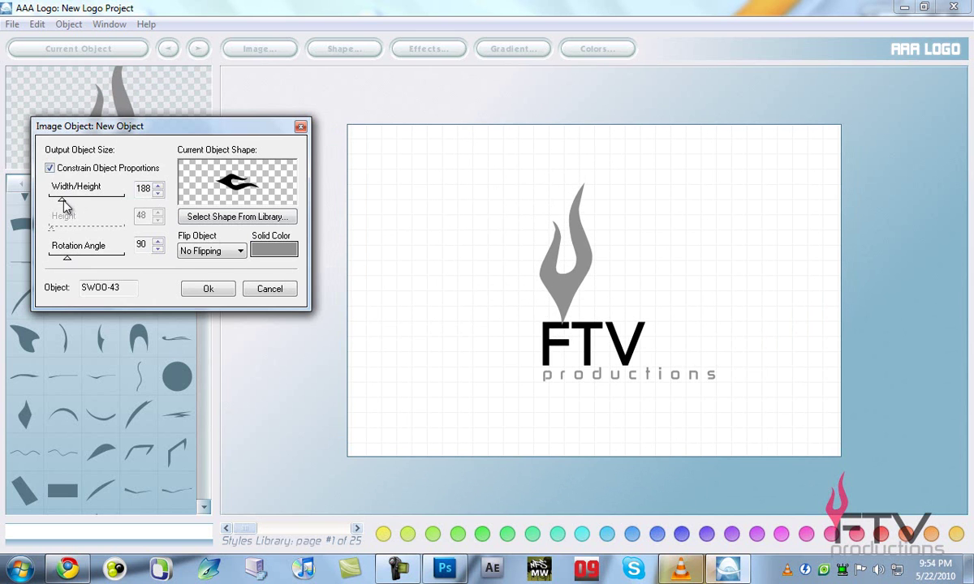
click(206, 288)
Reduce the flame's size to 128 and position it so its tip meets the upper corner of the F
drag(570, 279, 550, 298)
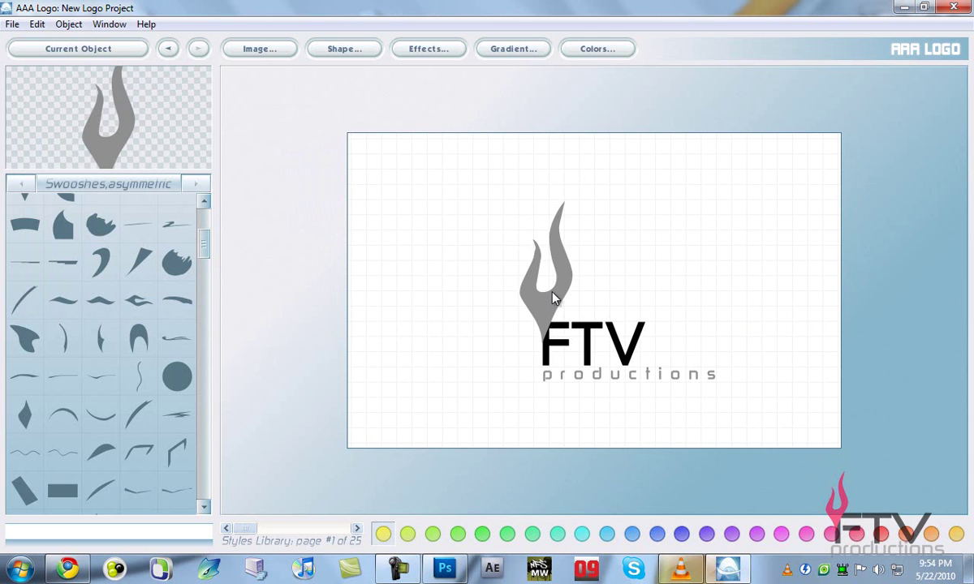
click(231, 50)
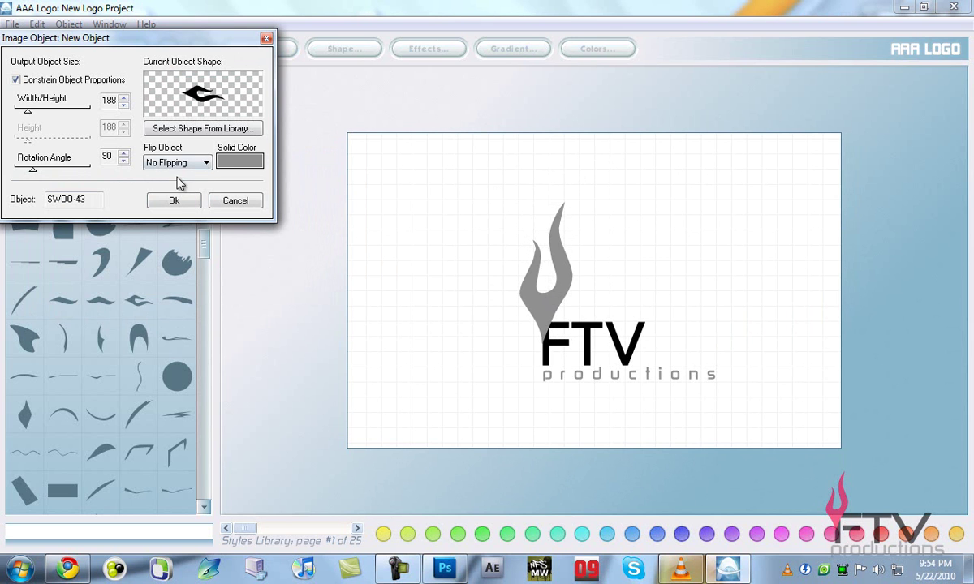
drag(28, 116, 25, 118)
click(166, 201)
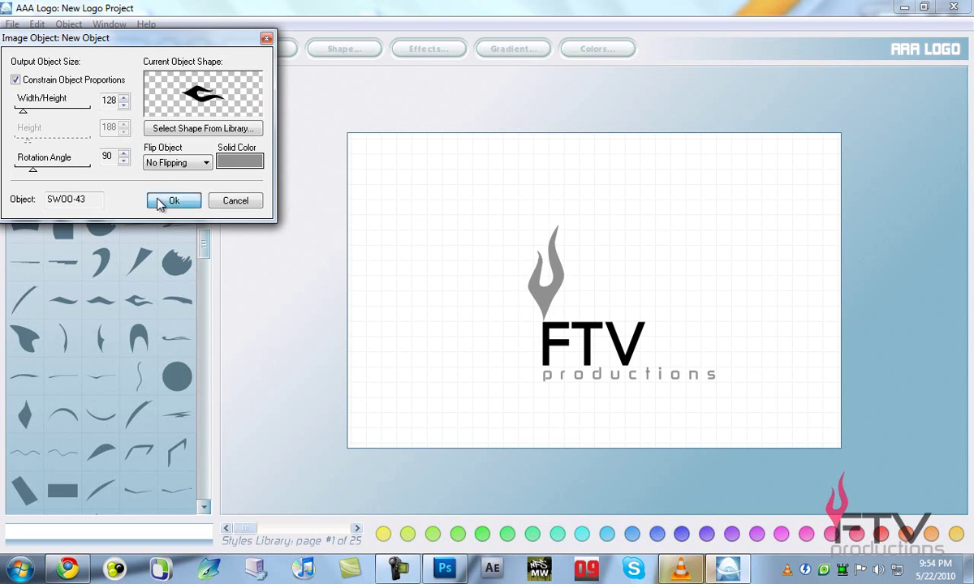
drag(533, 311, 533, 313)
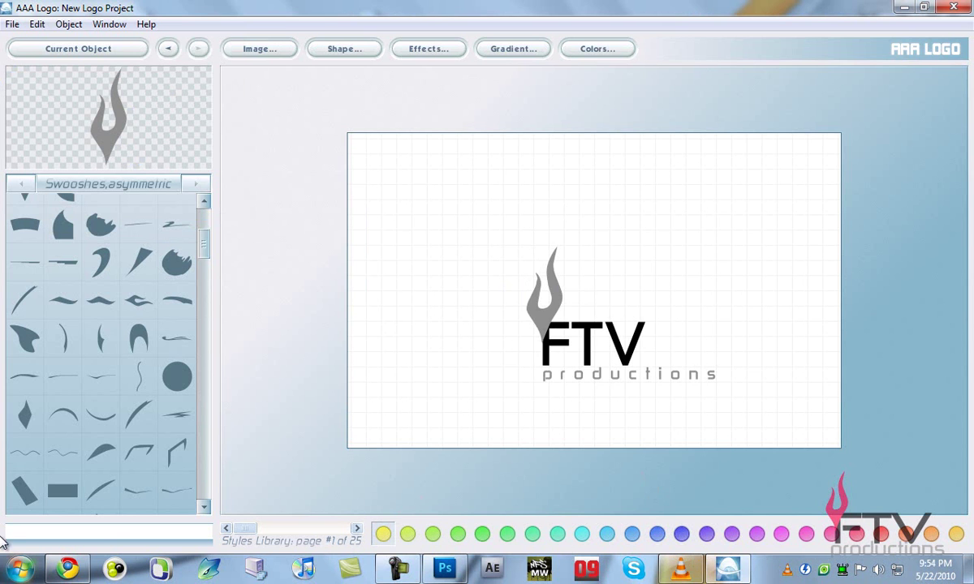
click(502, 49)
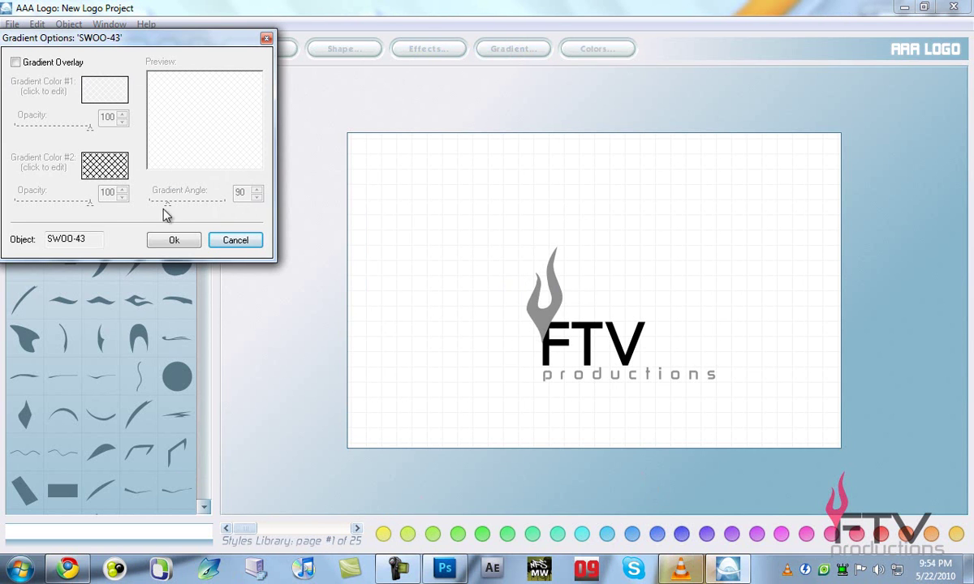
click(47, 63)
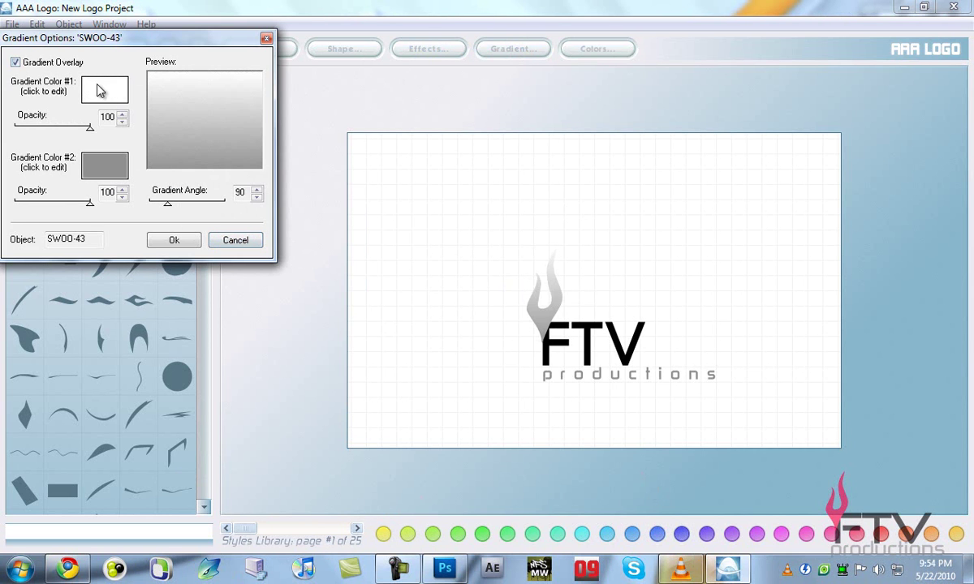
click(16, 62)
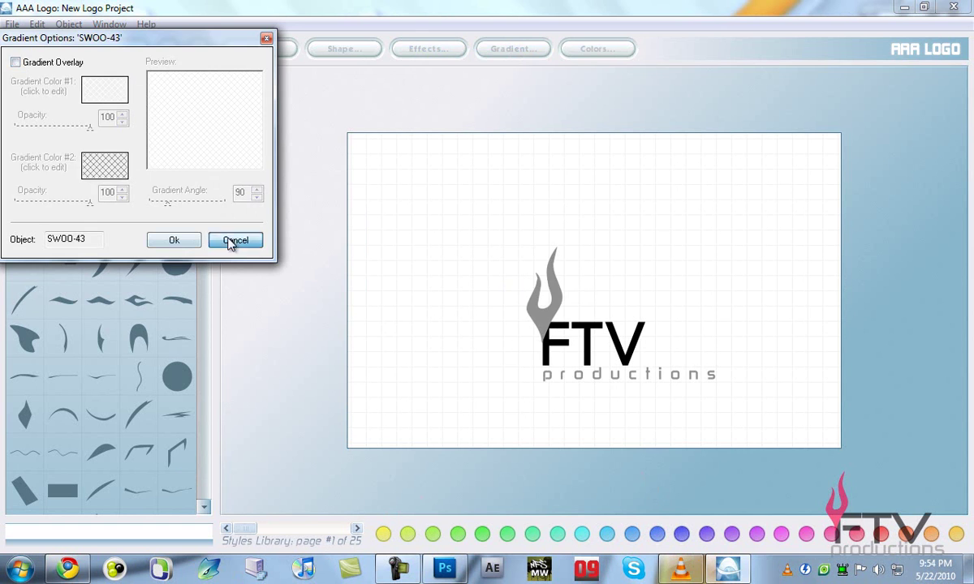
click(235, 239)
Try the pink and yellow library styles on the flame and check the pink style's gradient options
click(857, 535)
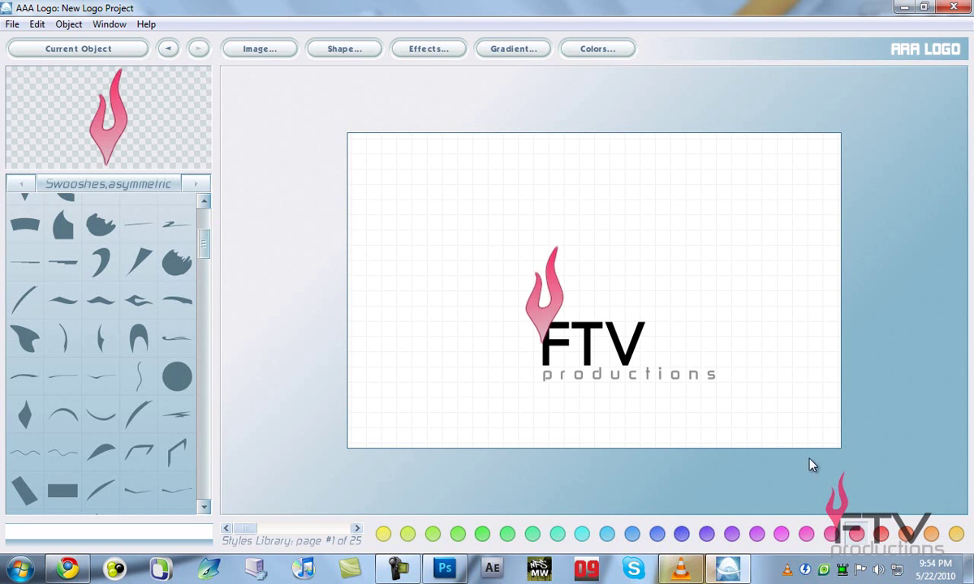
click(513, 52)
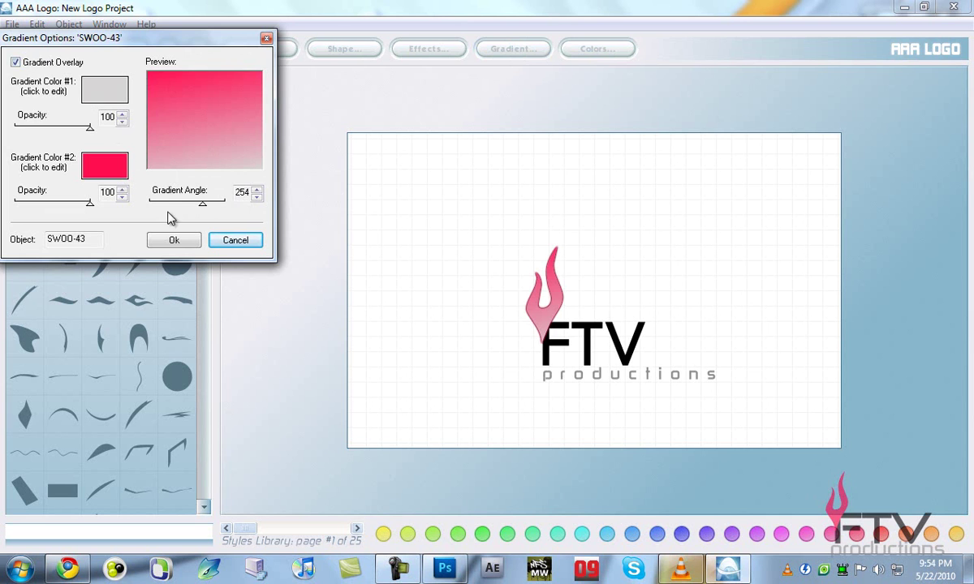
click(221, 237)
click(383, 537)
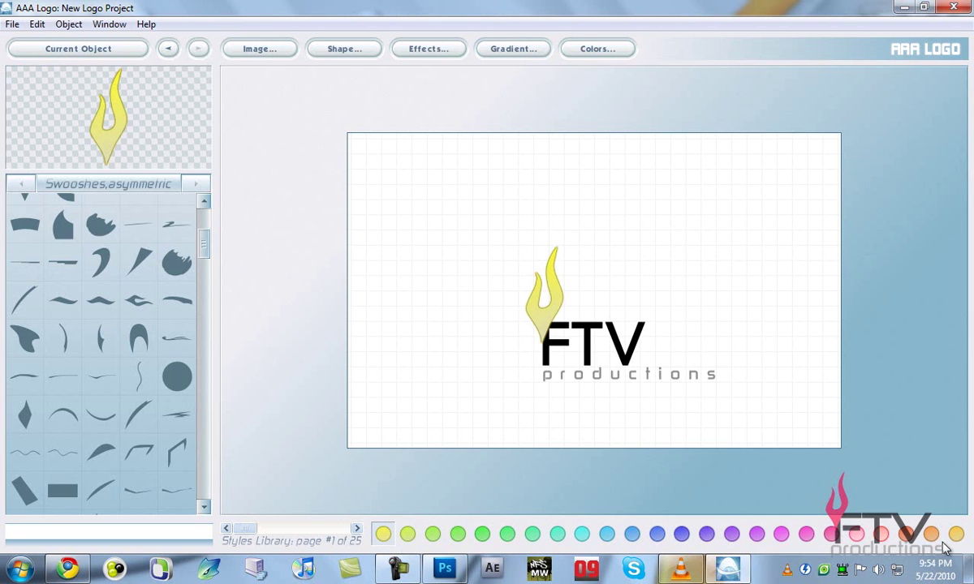
Apply the red gradient style from page 16 of the Styles Library to the flame
drag(245, 532, 289, 536)
click(357, 531)
click(356, 531)
click(357, 531)
click(357, 532)
click(357, 531)
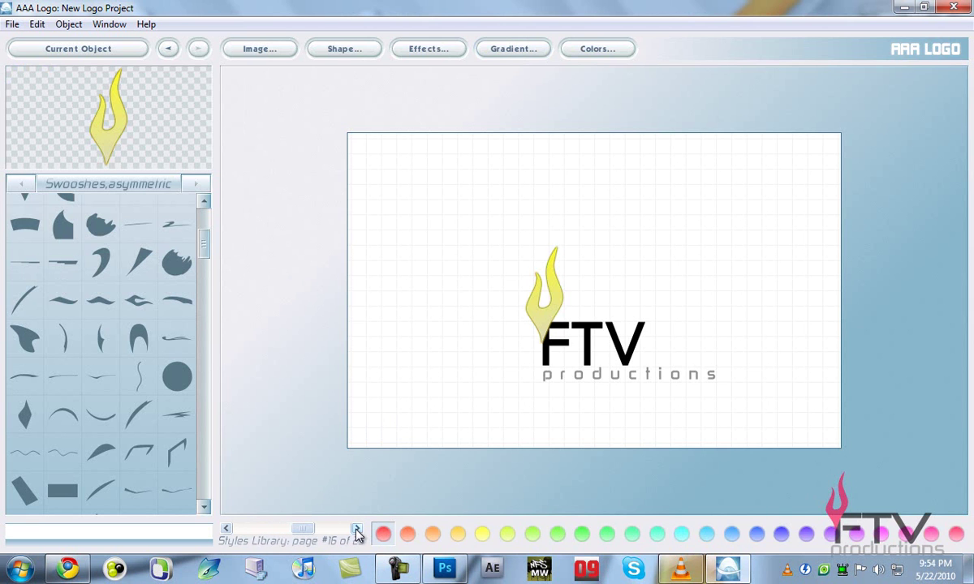
click(383, 535)
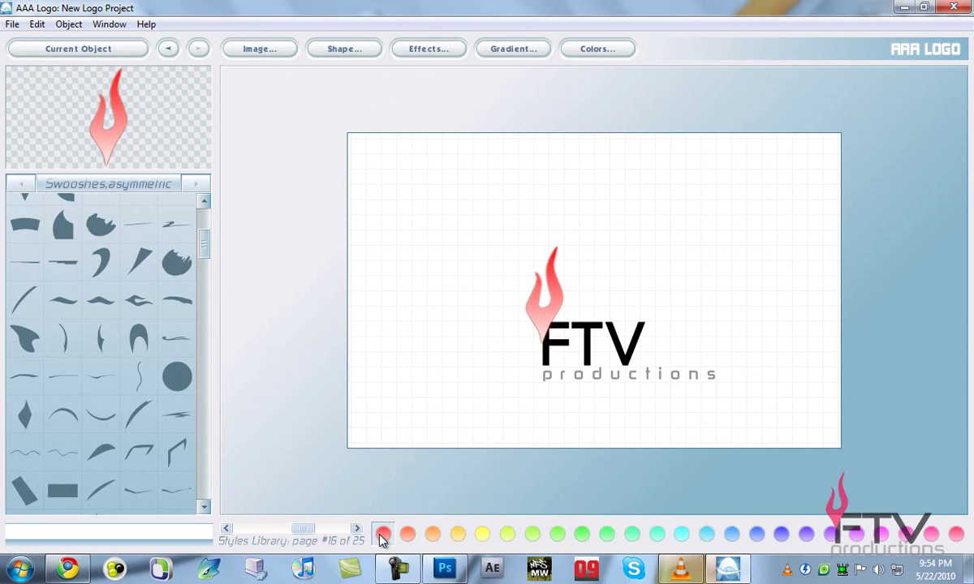
click(333, 532)
click(332, 532)
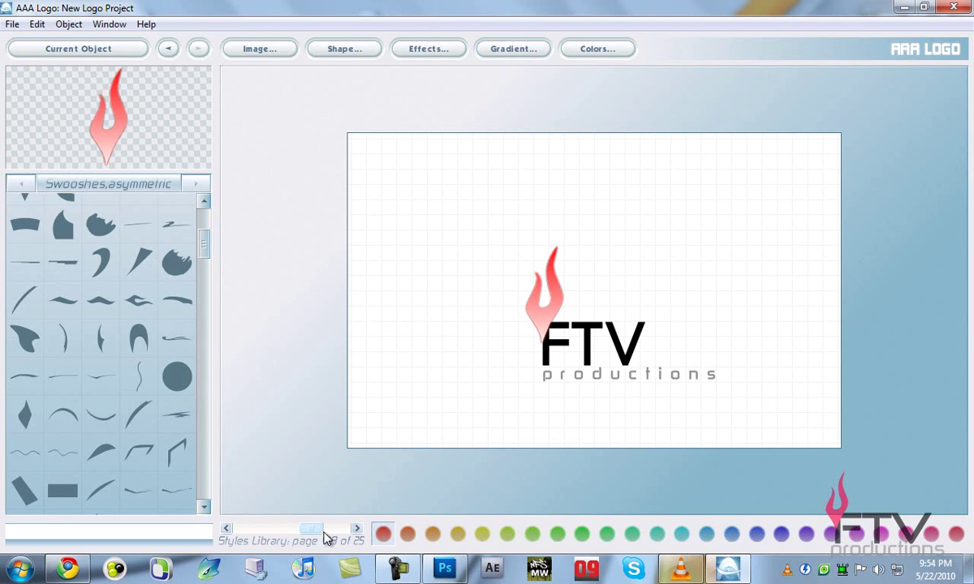
click(226, 528)
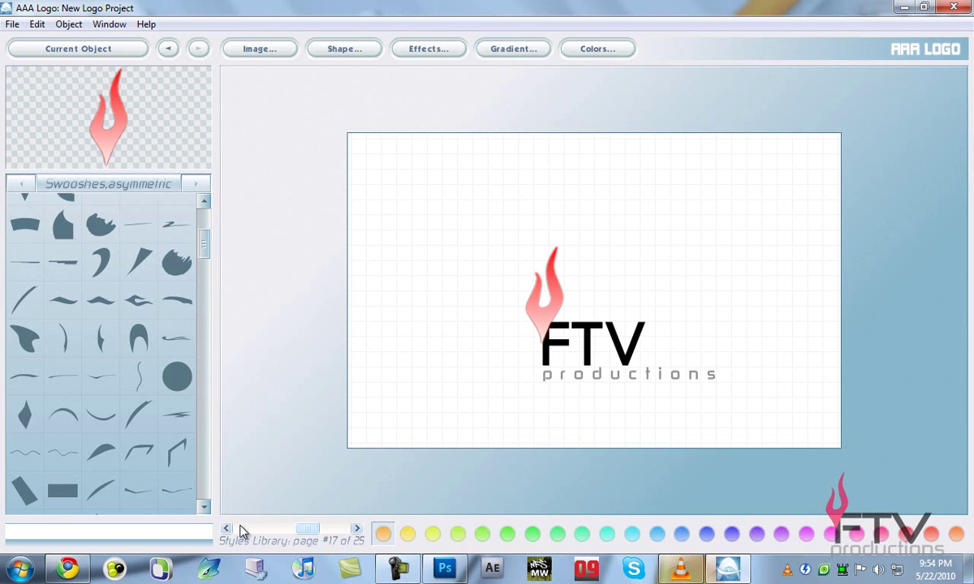
Change the flame's first gradient color to red with RGB values 237, 0, 14
click(516, 50)
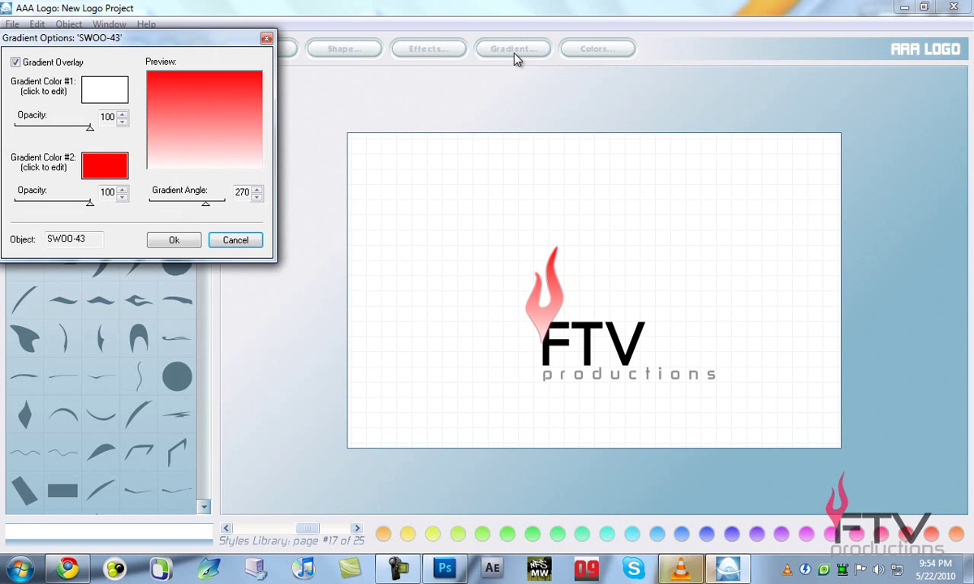
click(119, 96)
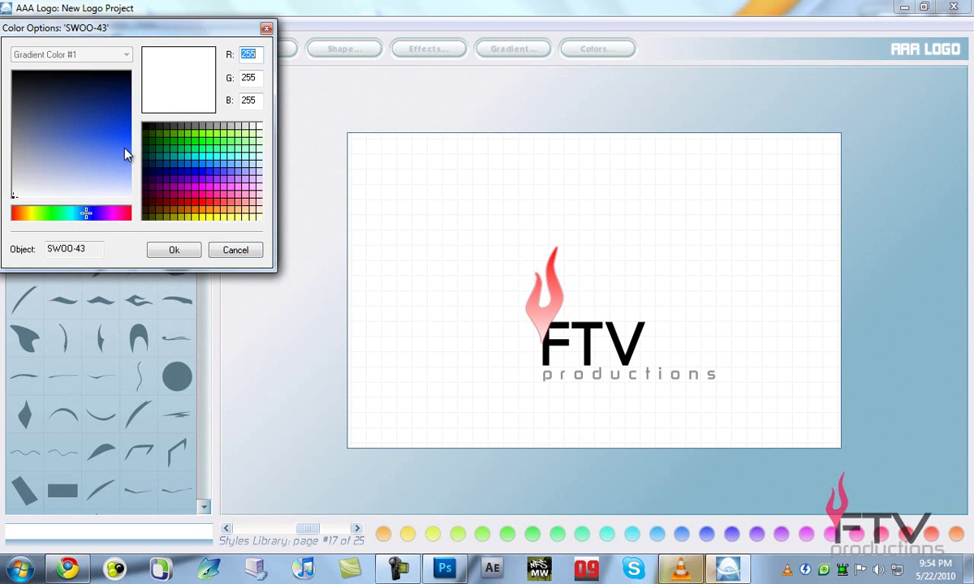
click(127, 213)
click(128, 130)
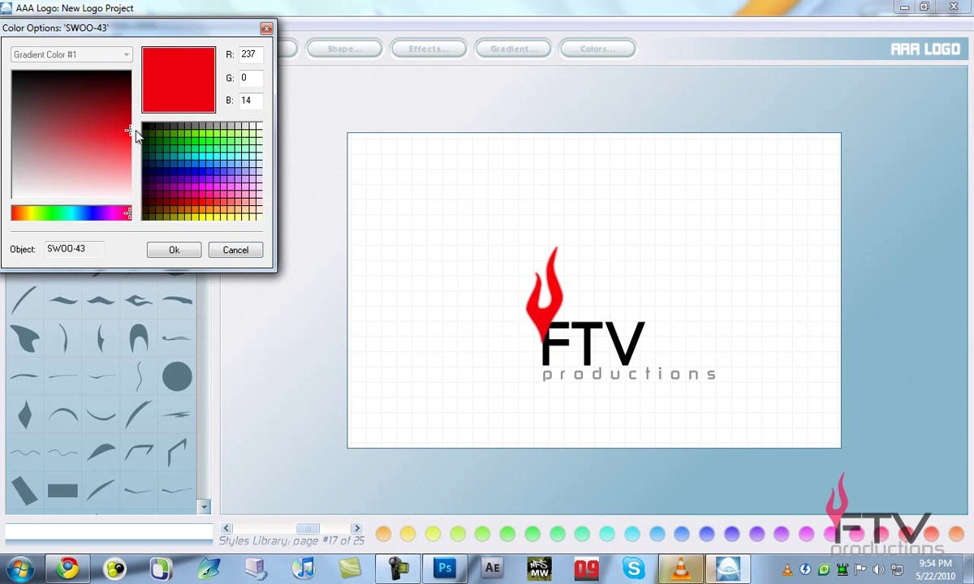
click(168, 245)
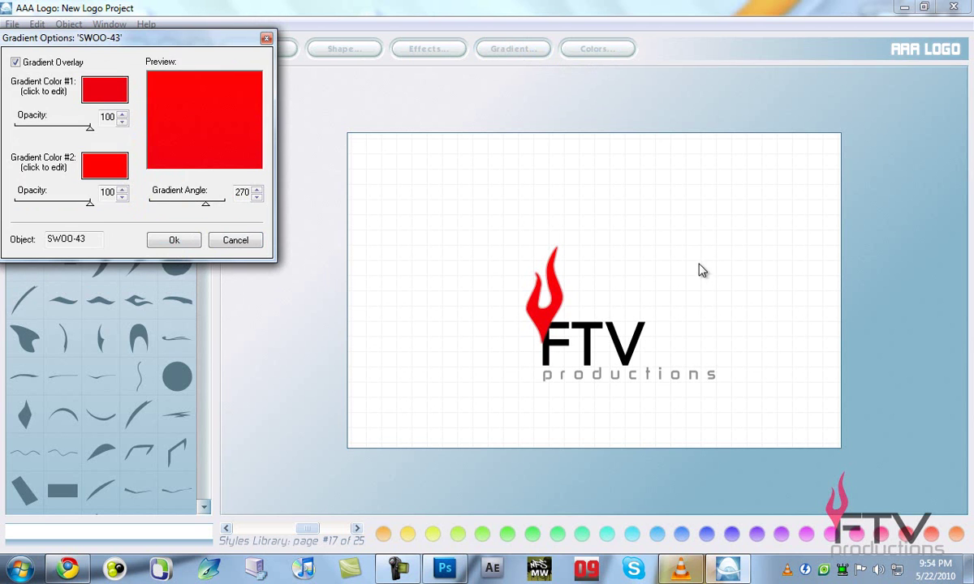
click(174, 239)
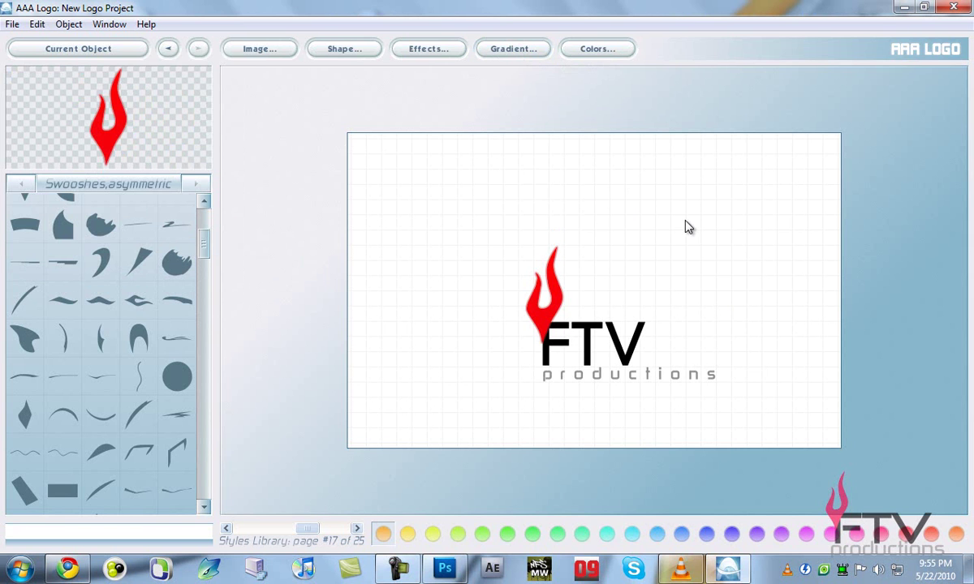
Start closing the program and cancel the save prompt to return to the logo project
click(953, 7)
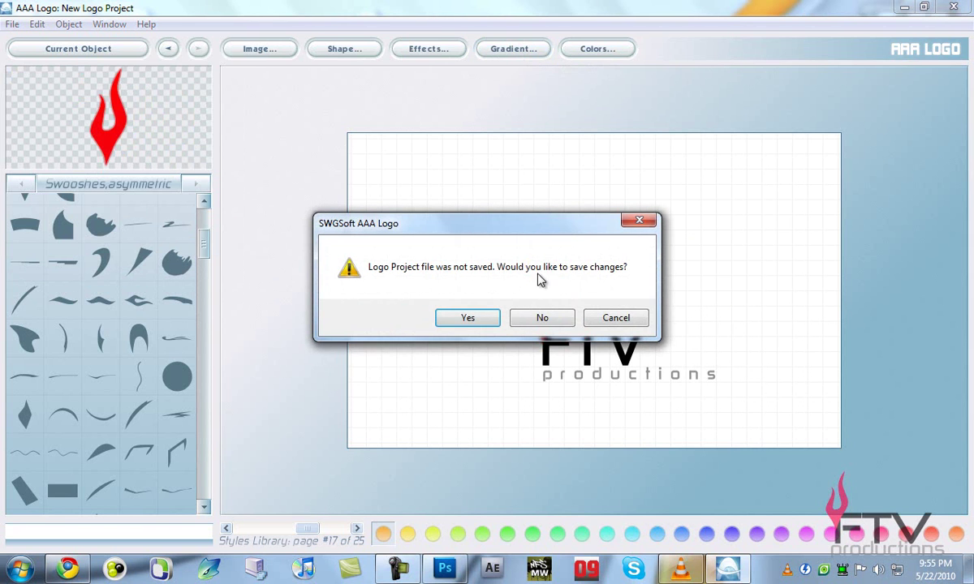
click(610, 320)
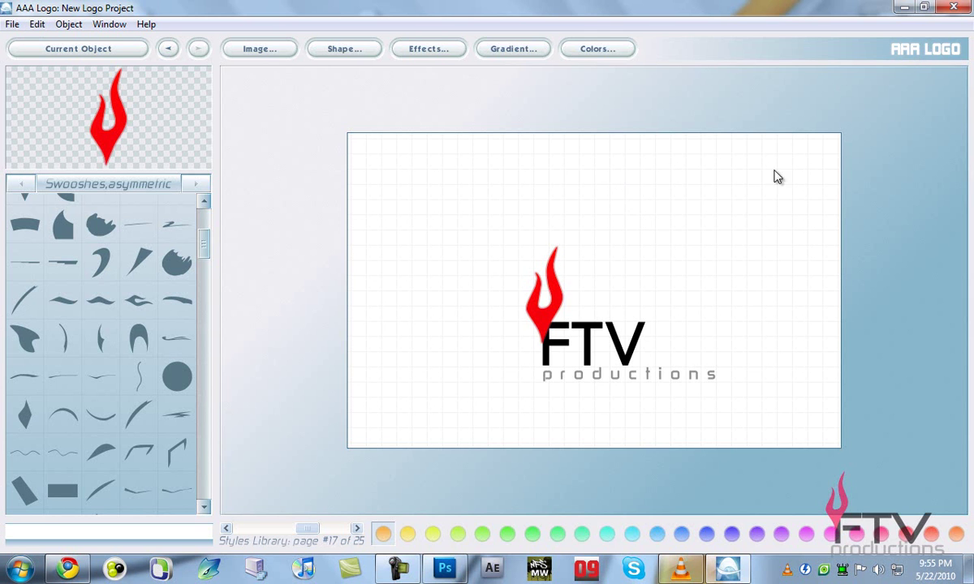
Open Paint and paste the captured screenshot of the logo project, and close AAA Logo
click(19, 568)
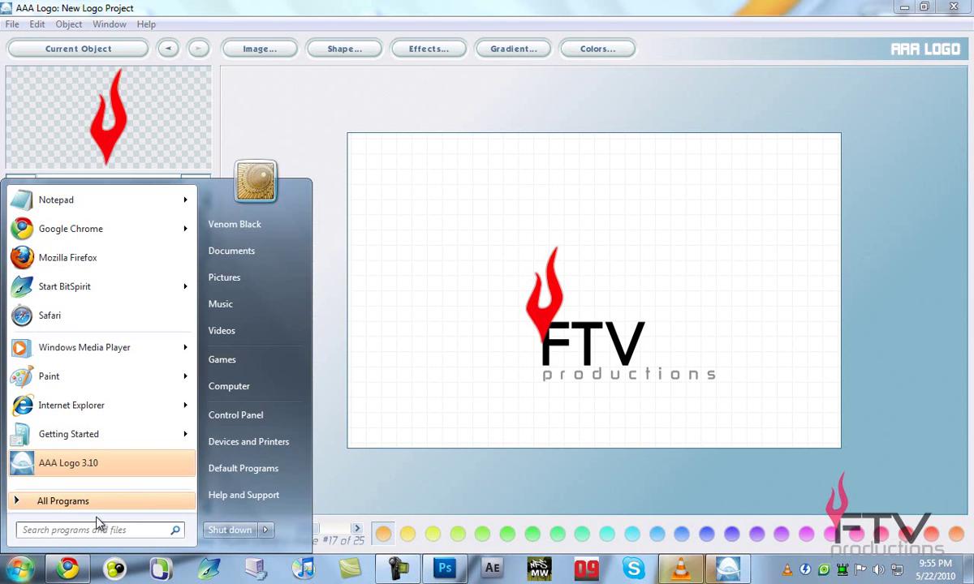
text(paint)
key(Return)
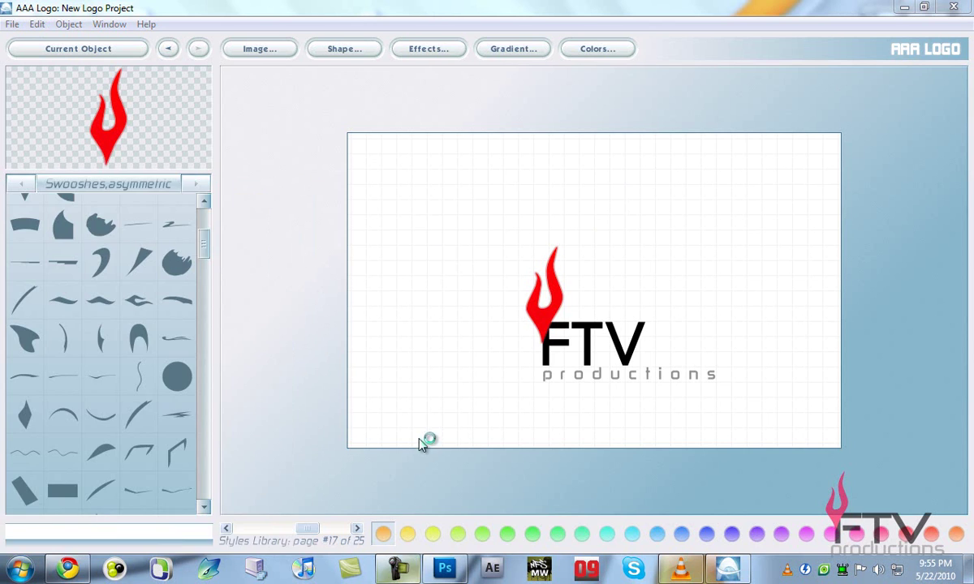
key(ctrl+v)
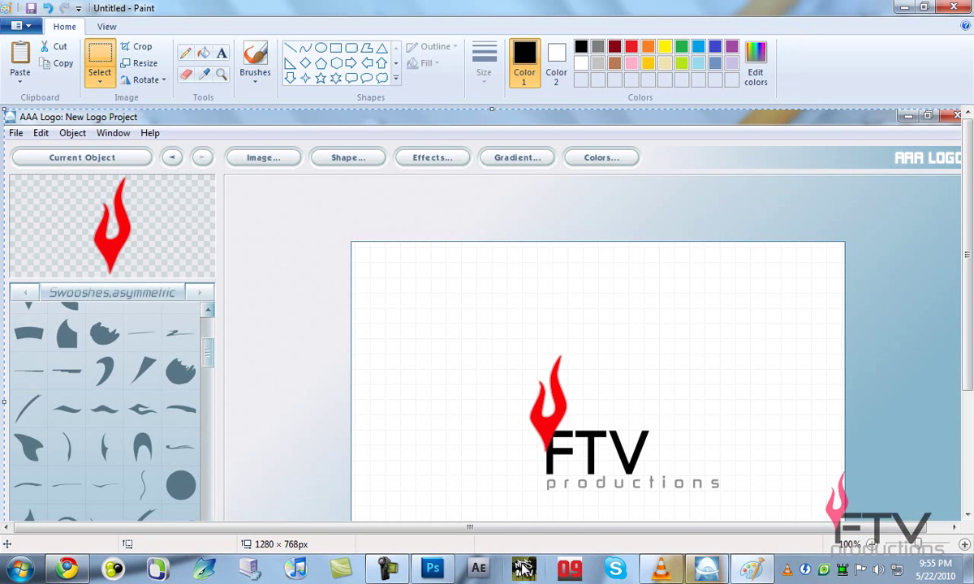
click(702, 573)
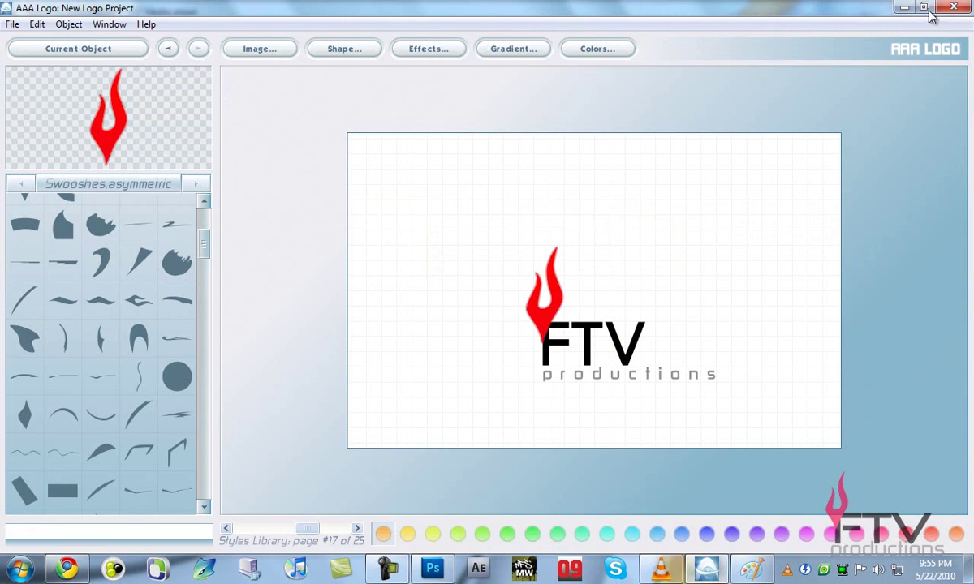
click(953, 6)
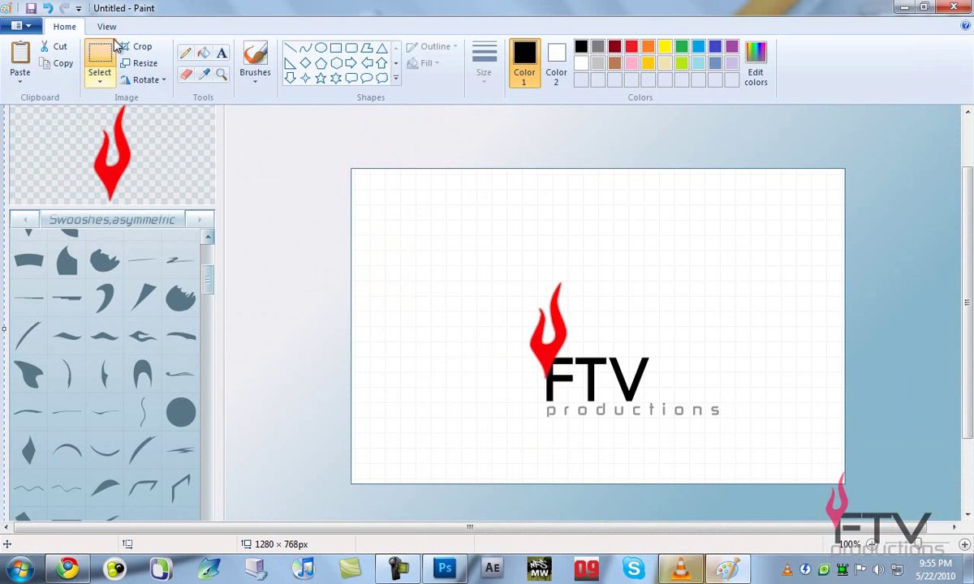
Cut an area of about 308 × 205 px around the logo from the screenshot and paste it into a new Paint image
click(111, 50)
drag(503, 270, 737, 425)
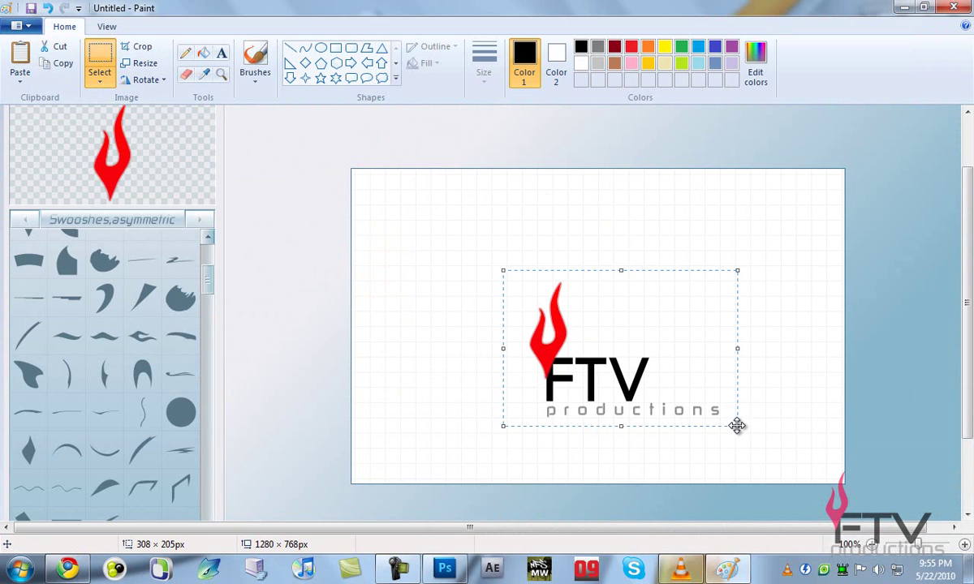
key(Delete)
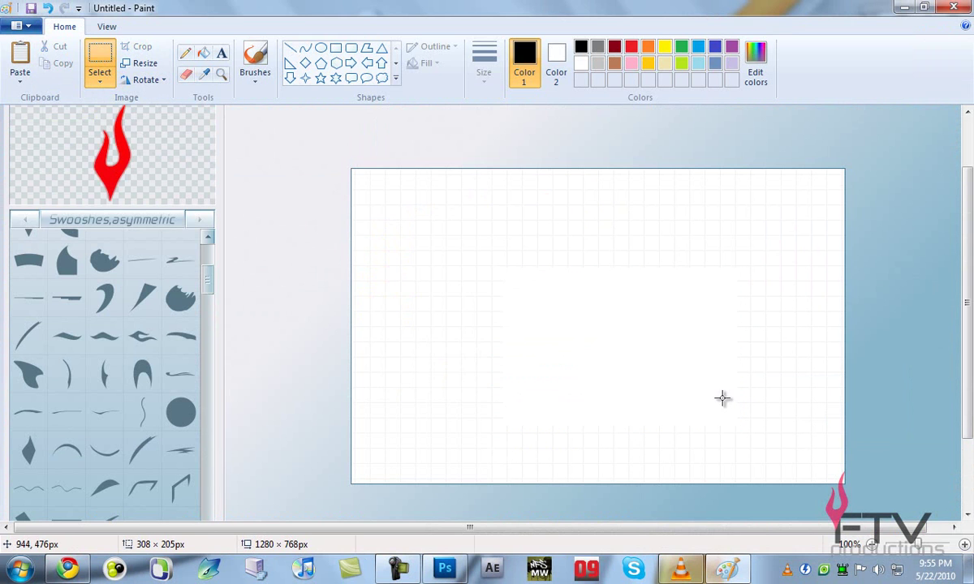
key(ctrl+n)
click(516, 287)
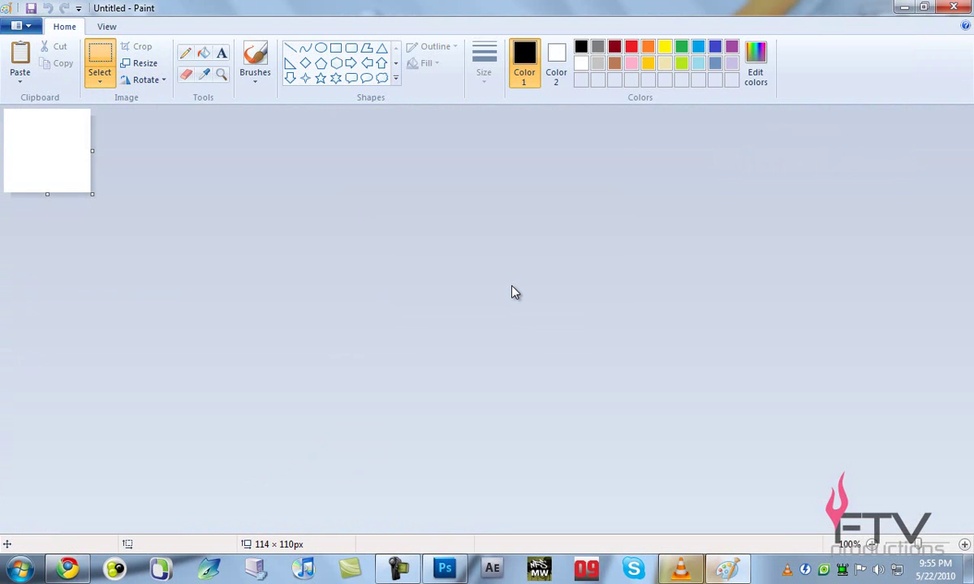
key(ctrl+v)
click(393, 241)
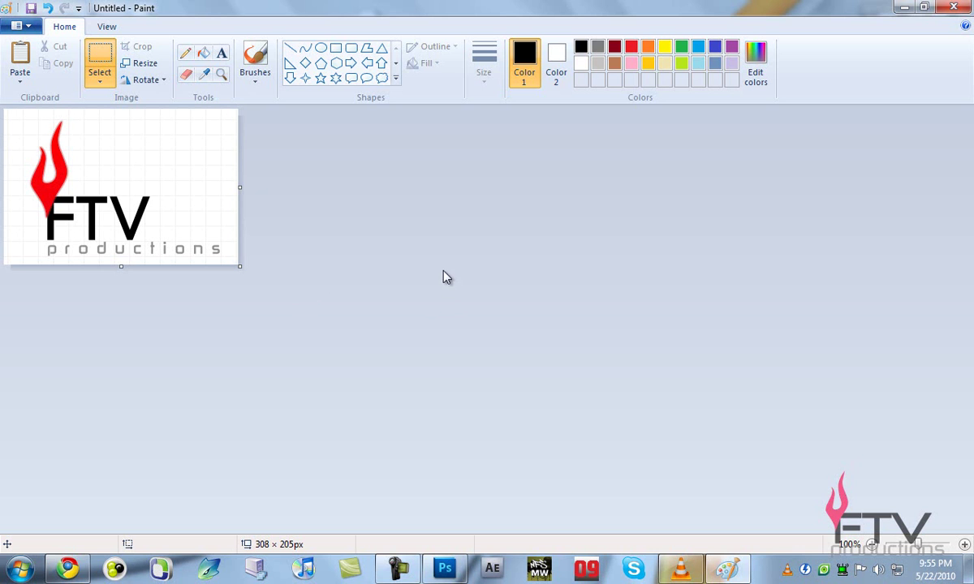
Switch to Photoshop, close the Watermark.png document and minimize the program to return to Paint
click(445, 568)
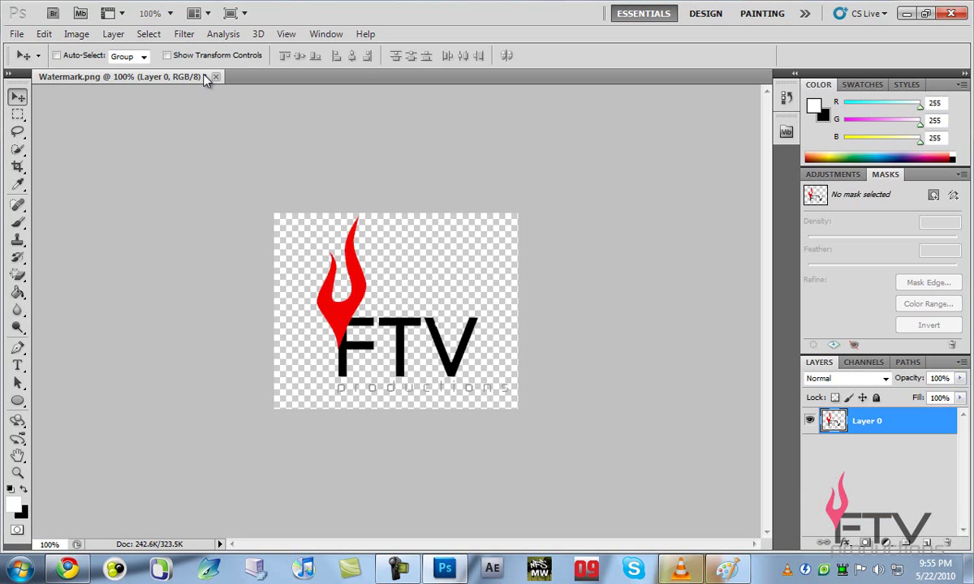
click(215, 76)
click(488, 226)
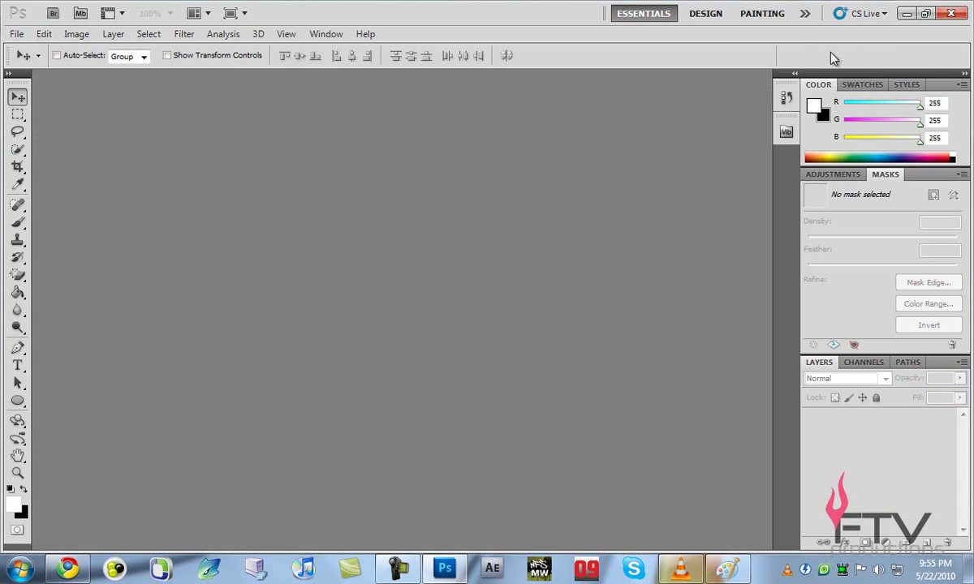
click(905, 13)
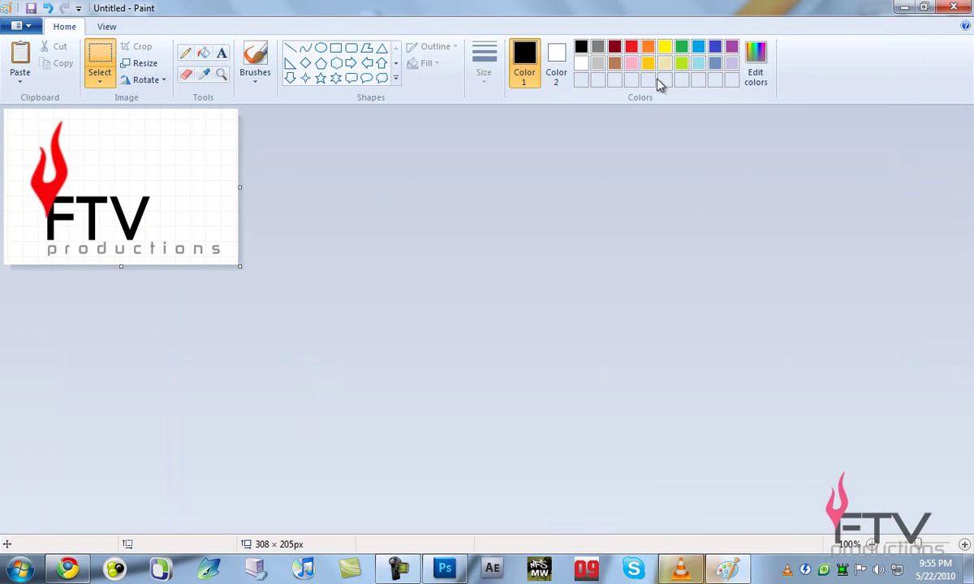
Erase grid lines around the logo, save the image as Test, and close Paint
click(187, 75)
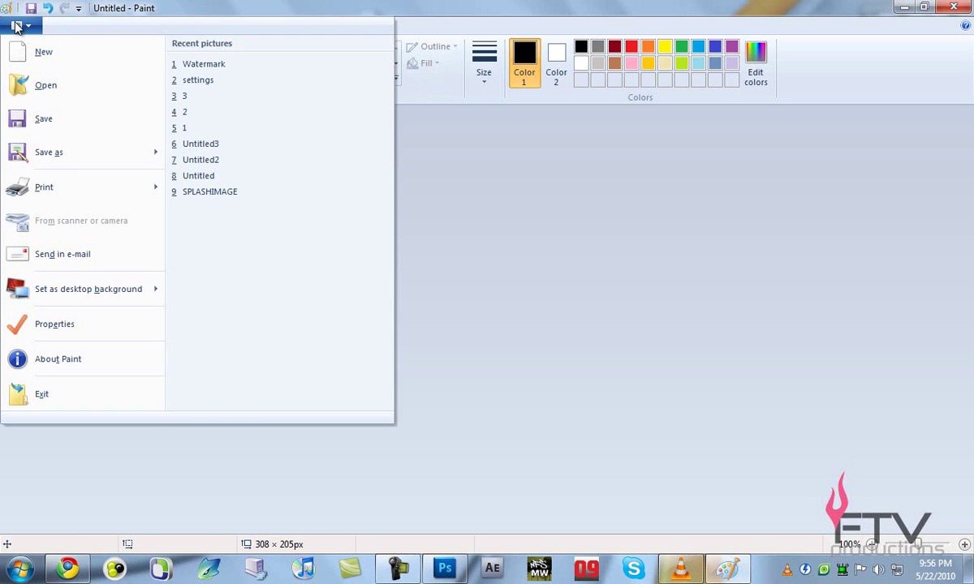
click(54, 154)
text(Test)
key(Return)
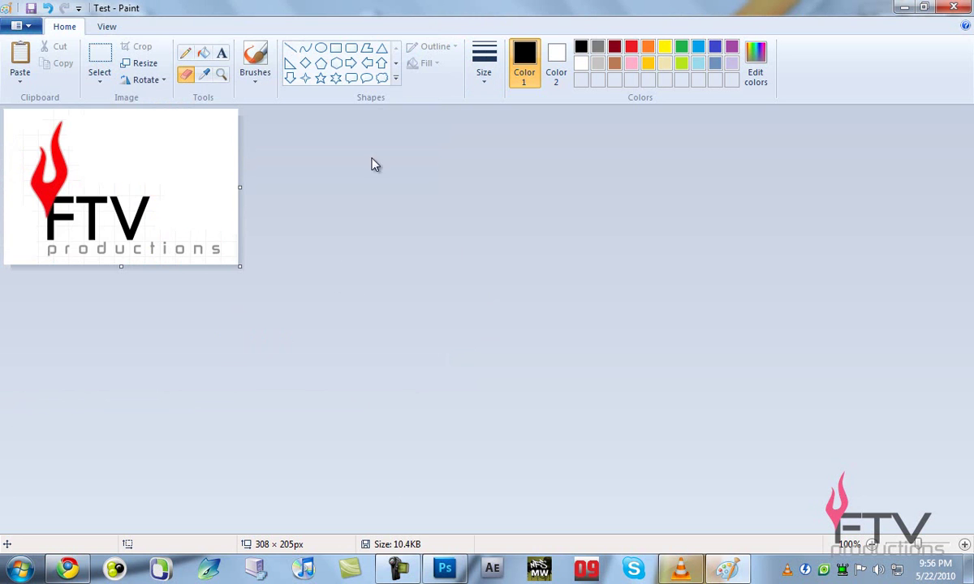
click(953, 8)
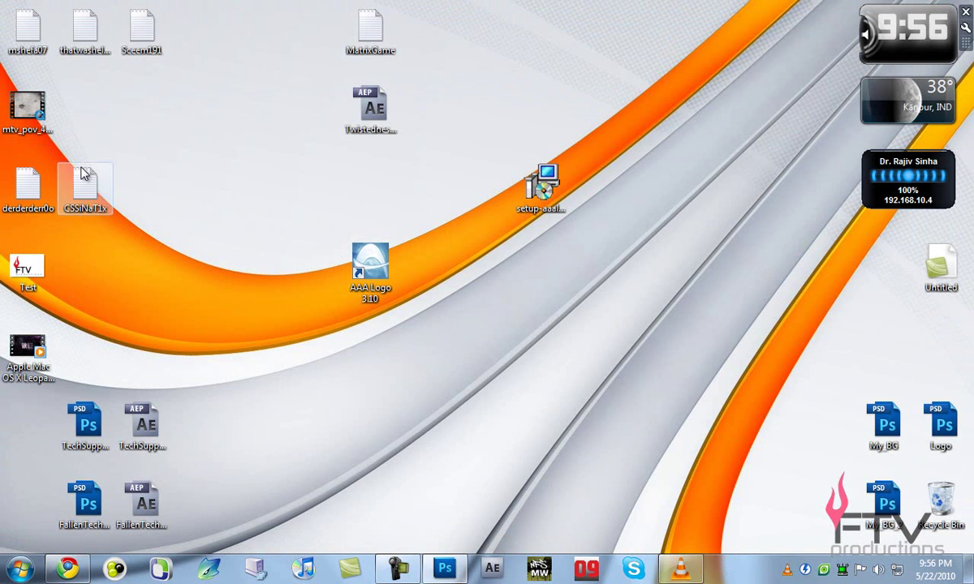
Move the Test image to an empty desktop area and view it in Windows Photo Viewer
drag(42, 257, 219, 208)
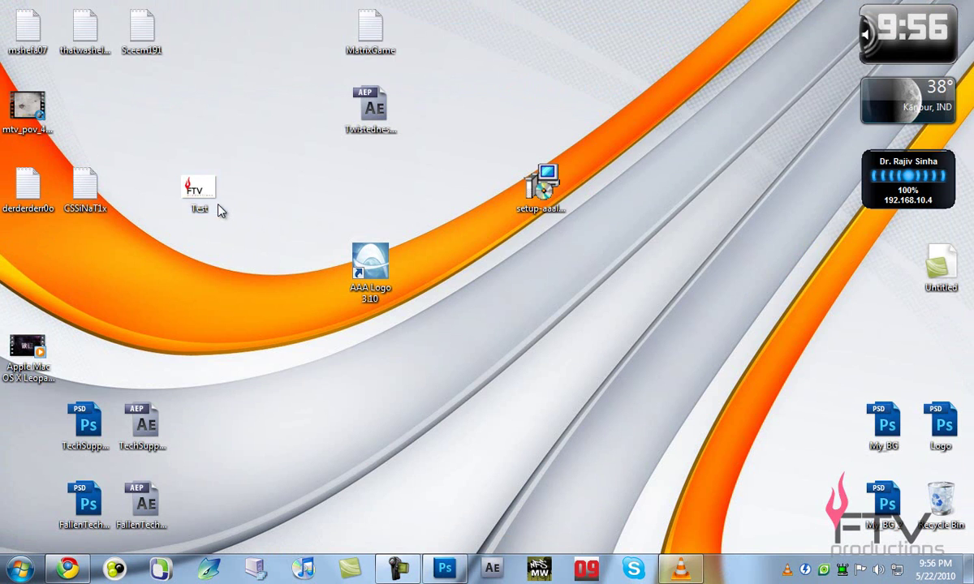
double_click(199, 193)
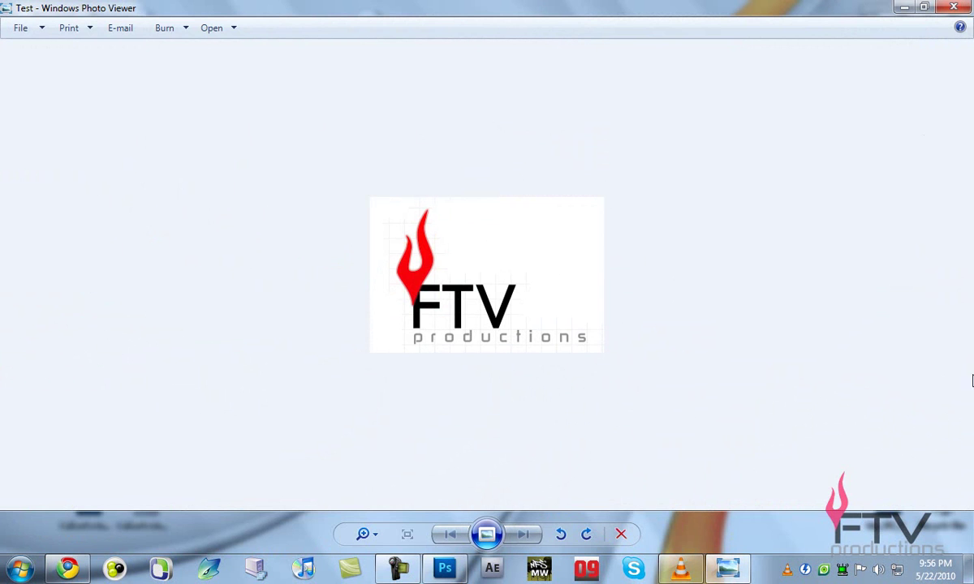
key(alt+F4)
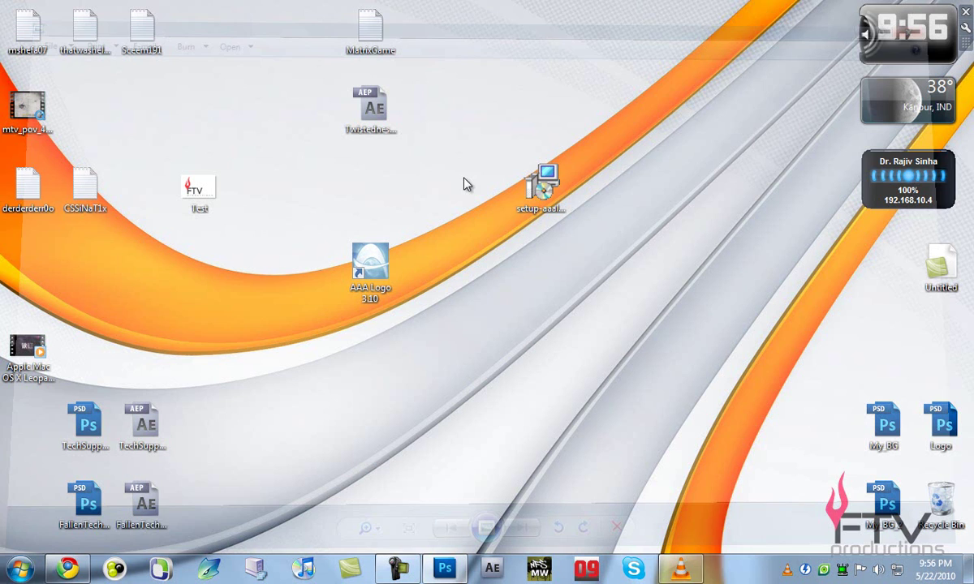
Dismiss the Windows color scheme prompt and open the Test image in Photoshop
click(267, 196)
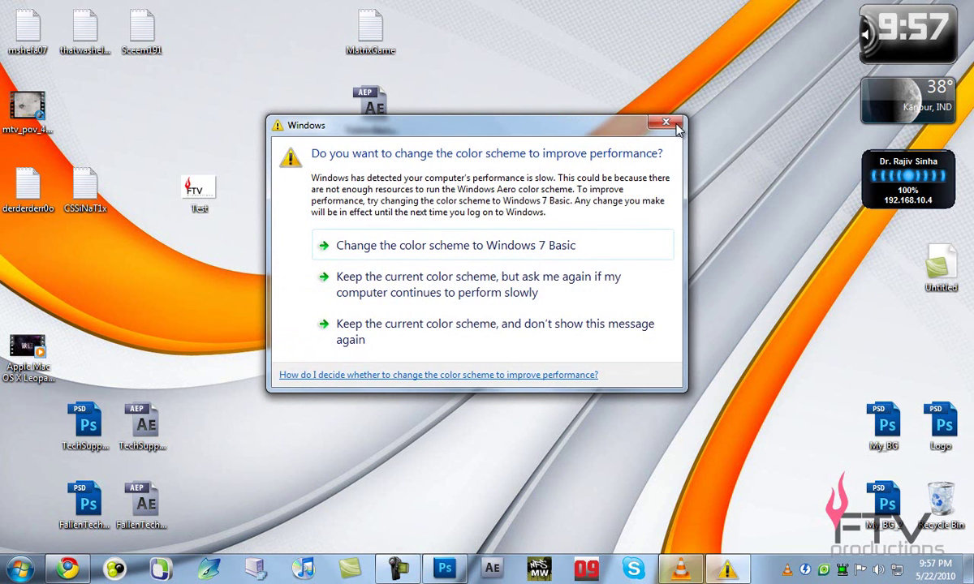
click(669, 122)
drag(203, 192, 450, 292)
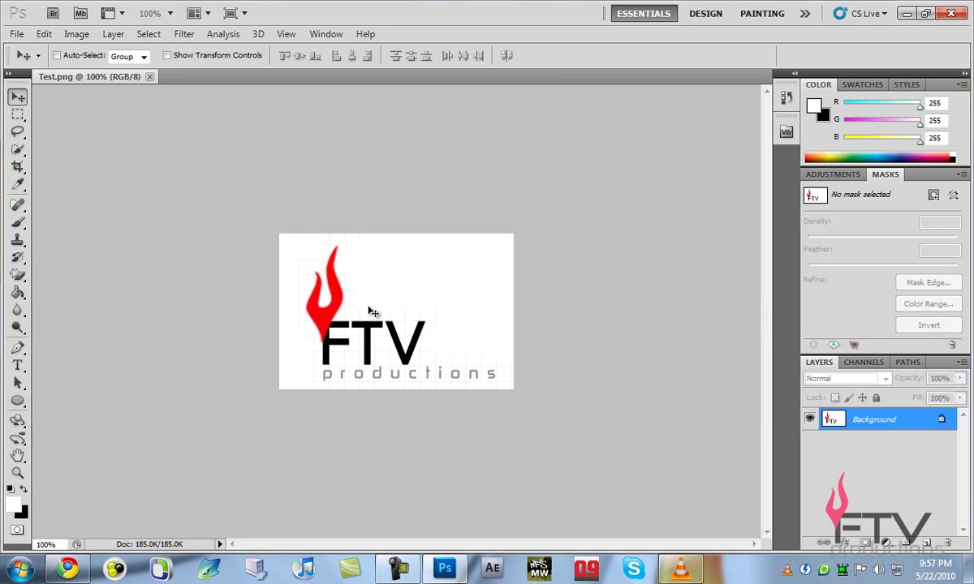
Remove the white background around the logo with the Magic Eraser Tool
drag(17, 275, 93, 283)
click(90, 277)
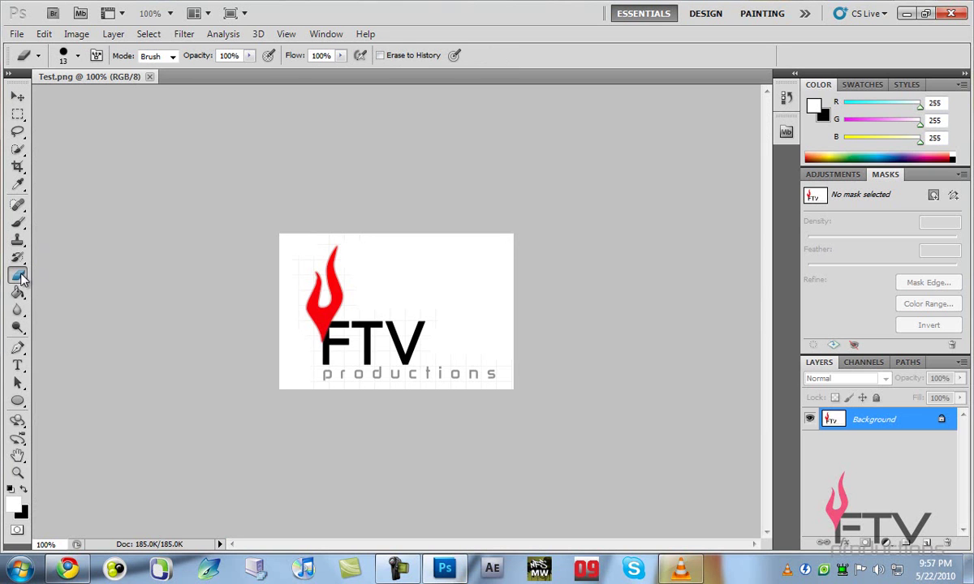
drag(18, 276, 22, 280)
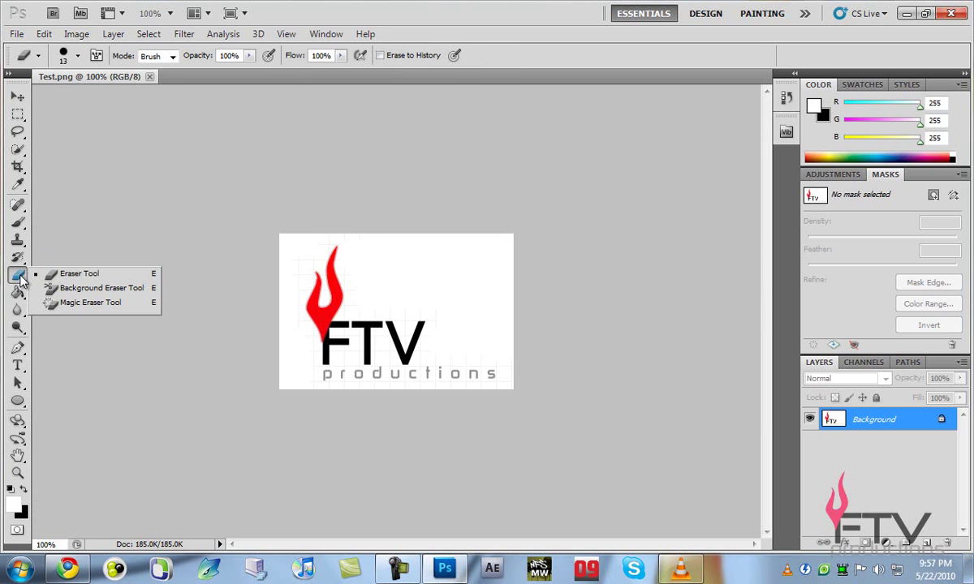
click(109, 305)
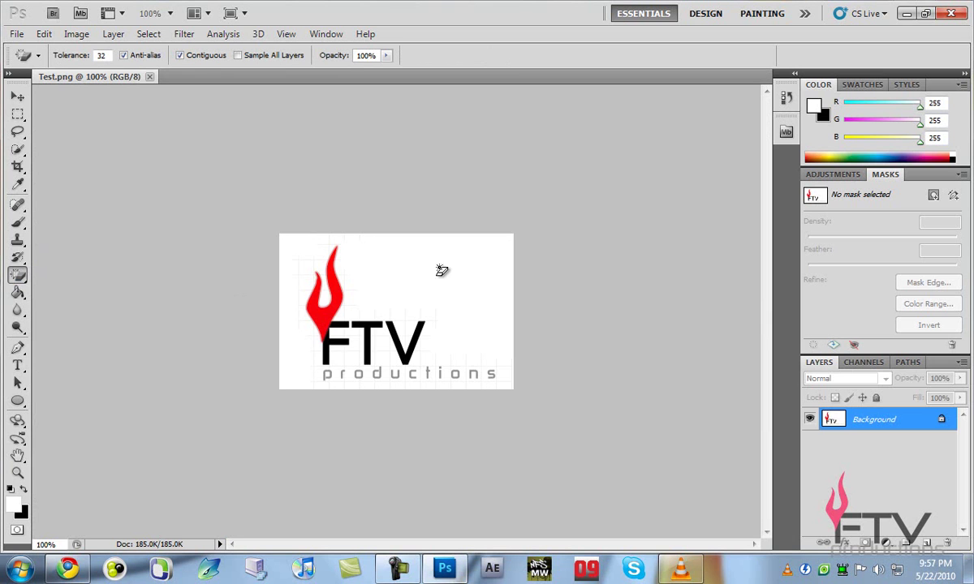
click(486, 260)
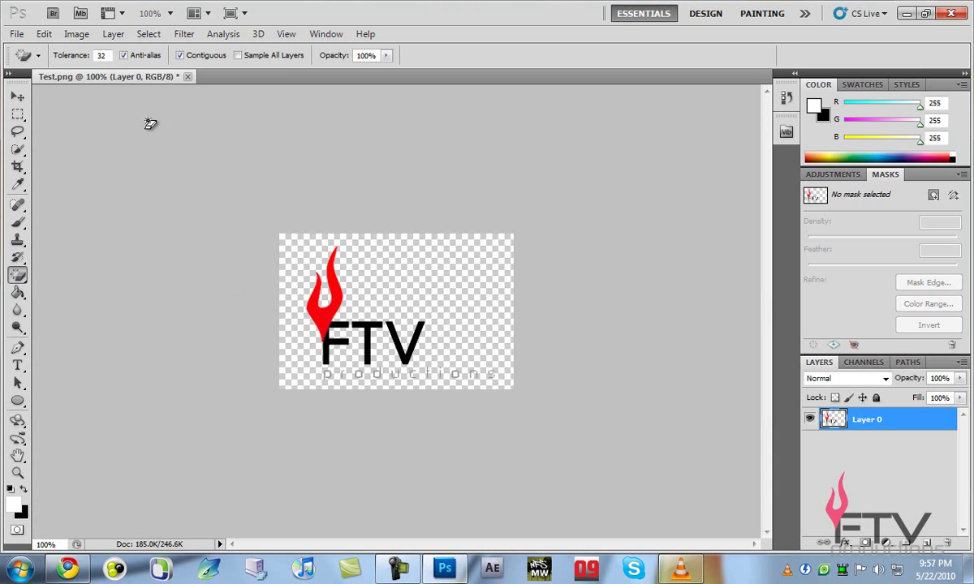
Save a copy of the transparent logo to the desktop as Test2 in PNG format with interlace set to None
click(24, 96)
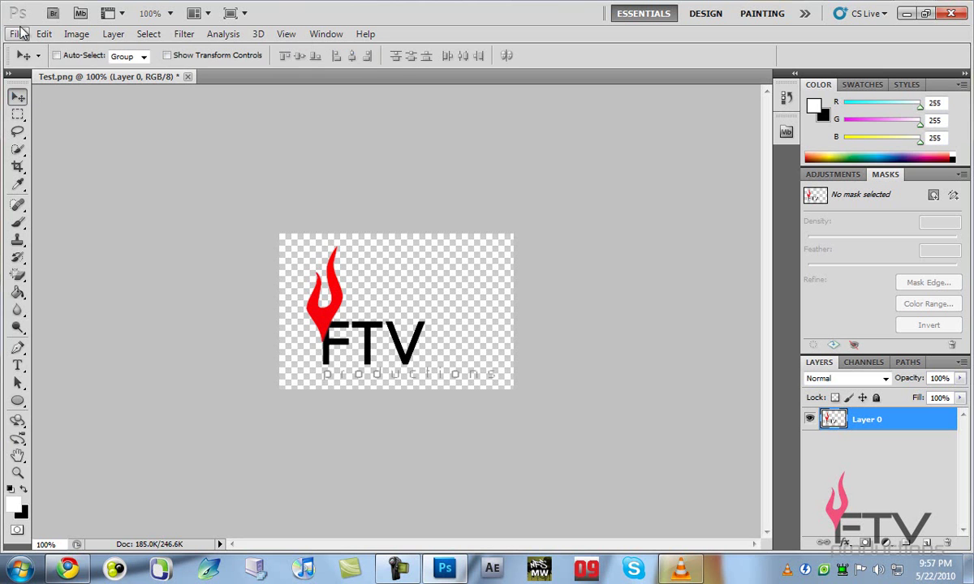
click(16, 33)
click(47, 266)
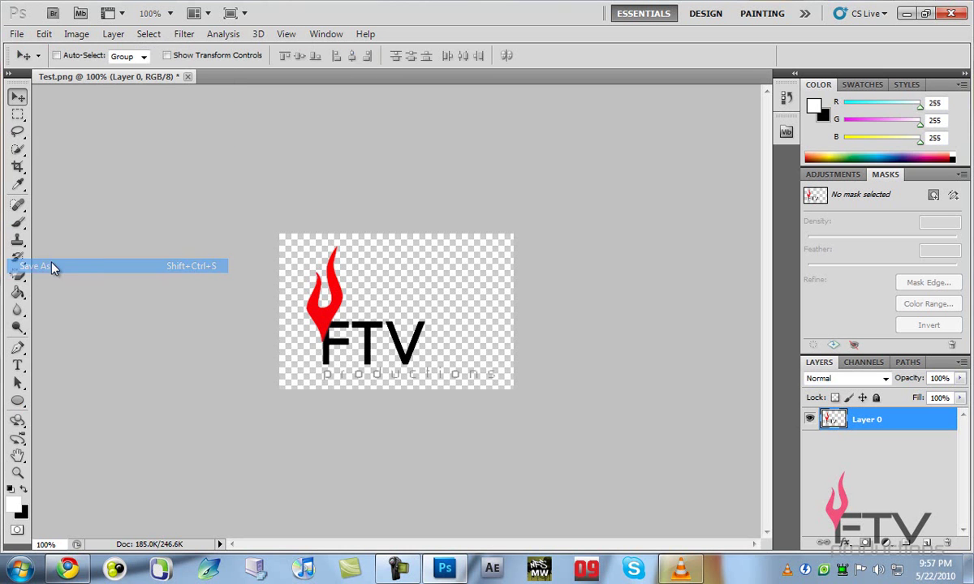
text(Test2)
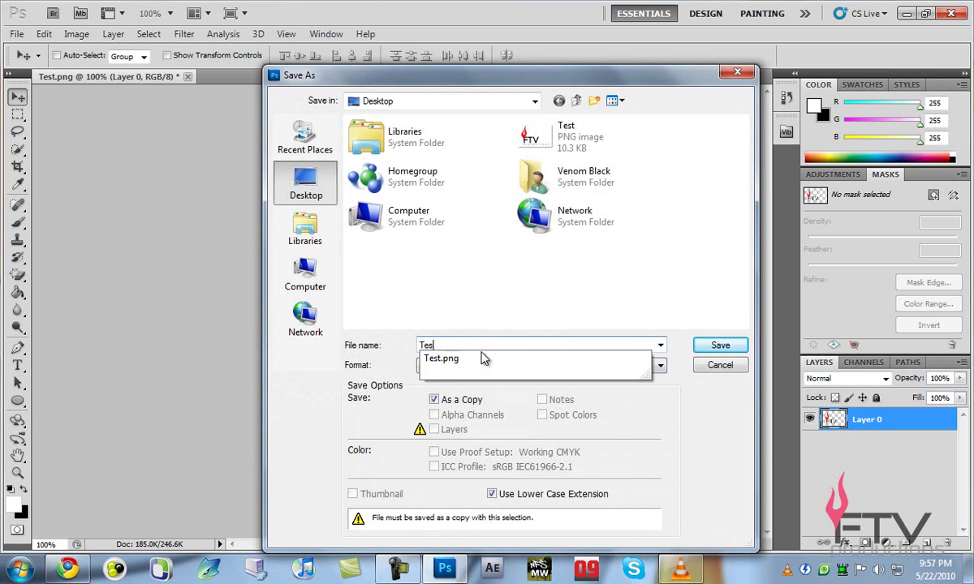
click(526, 362)
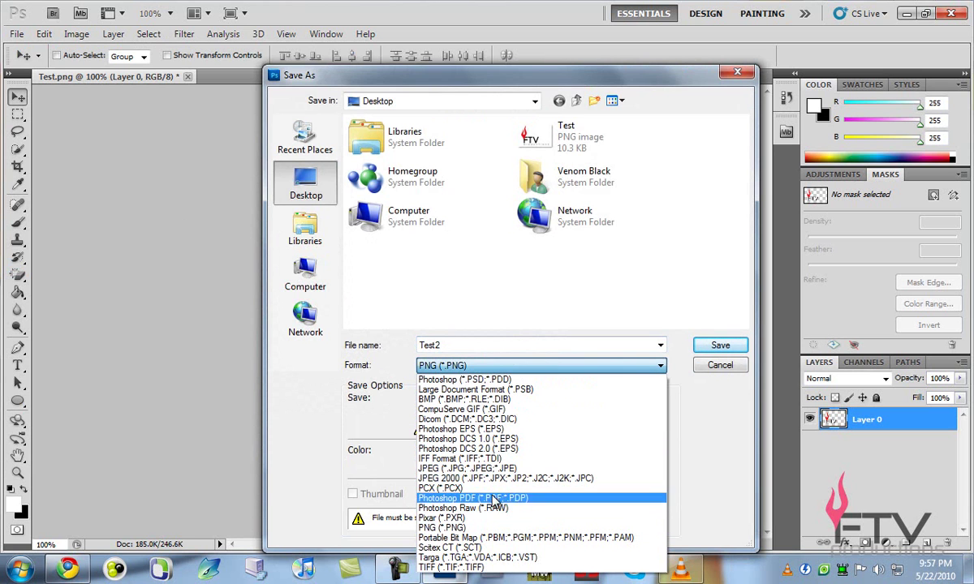
click(469, 529)
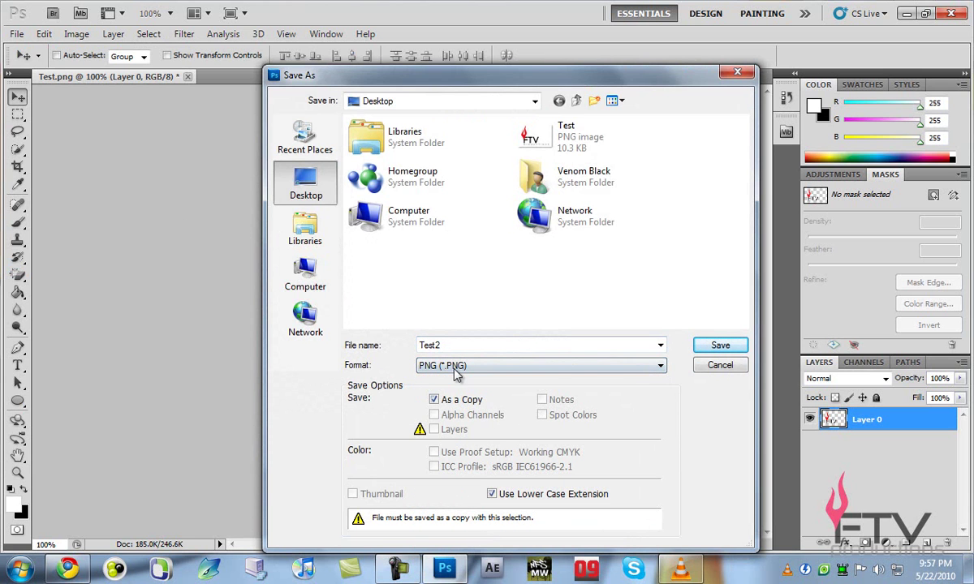
click(719, 345)
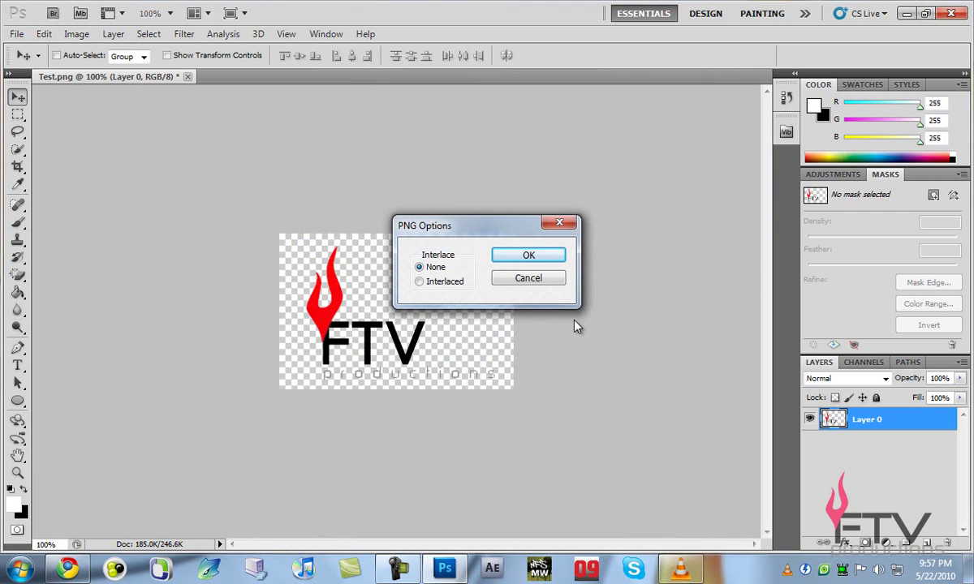
click(516, 258)
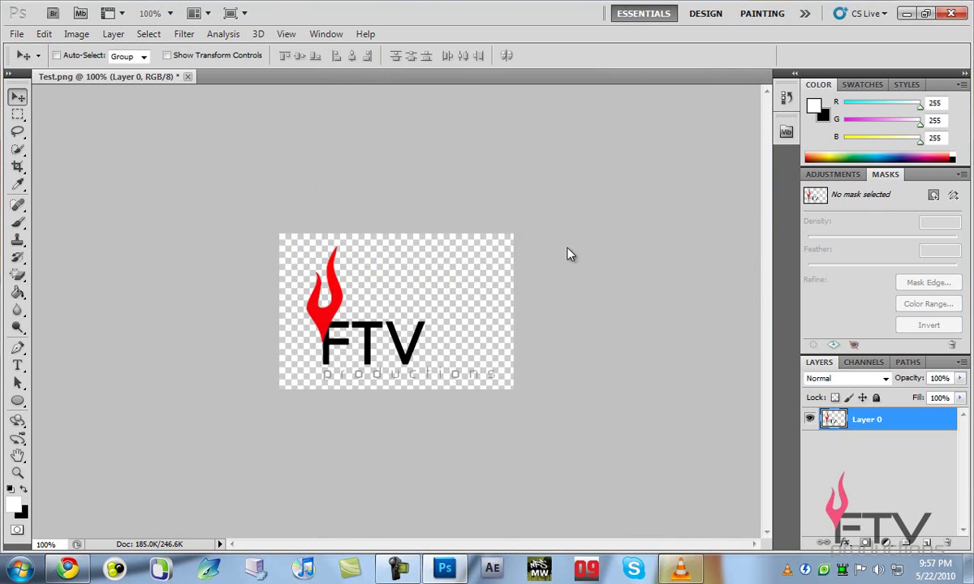
Minimize Photoshop and open the Test2 image from the desktop to examine its transparent background and edges up close
click(907, 13)
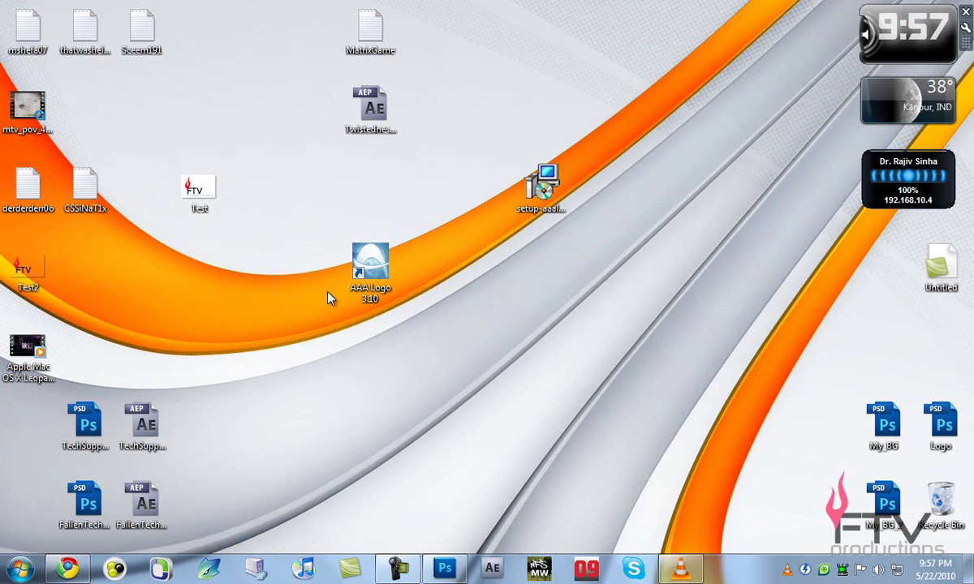
double_click(26, 281)
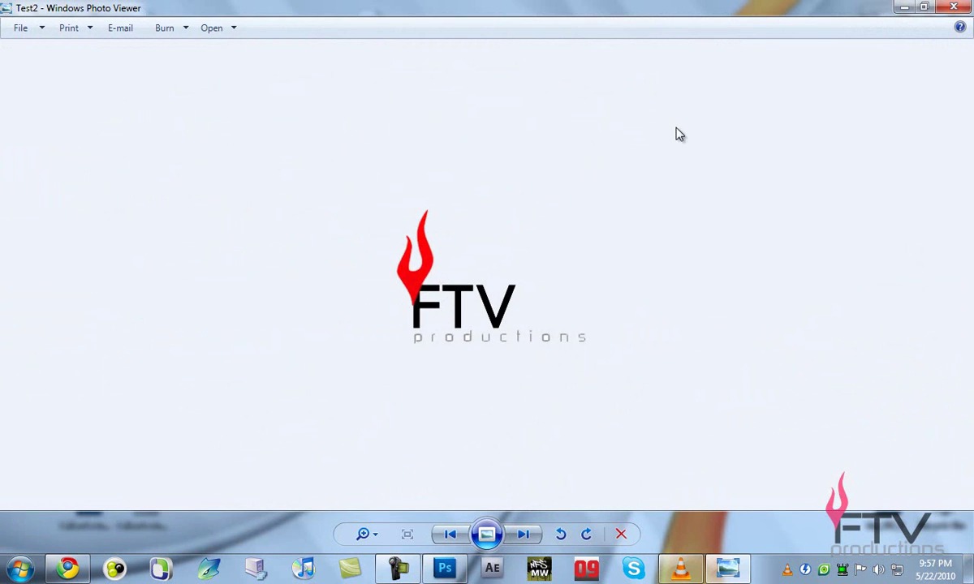
scroll(593, 268, up, 5)
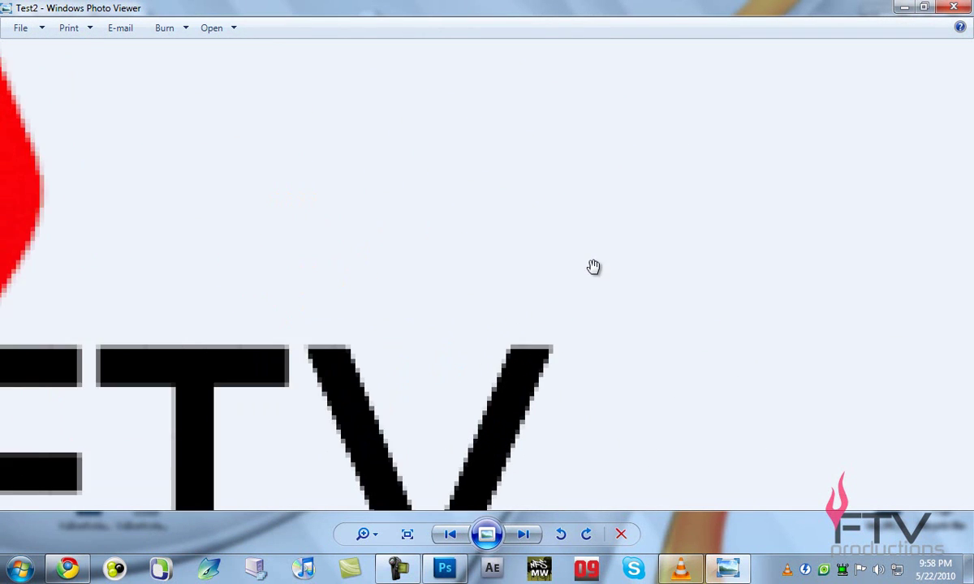
scroll(556, 271, down, 5)
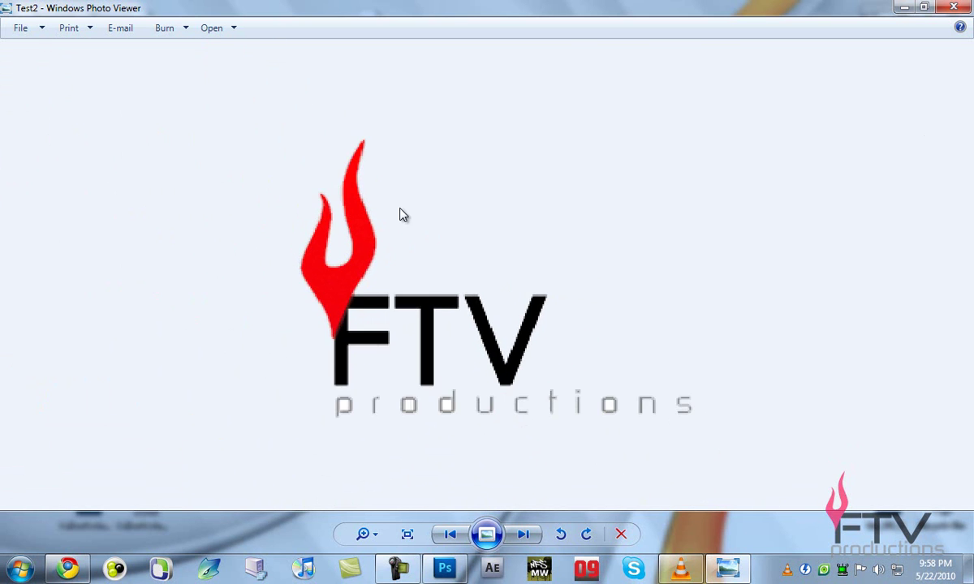
Close the image preview, delete the original Test image from the desktop and move Test2 below the setup file
scroll(418, 203, down, 3)
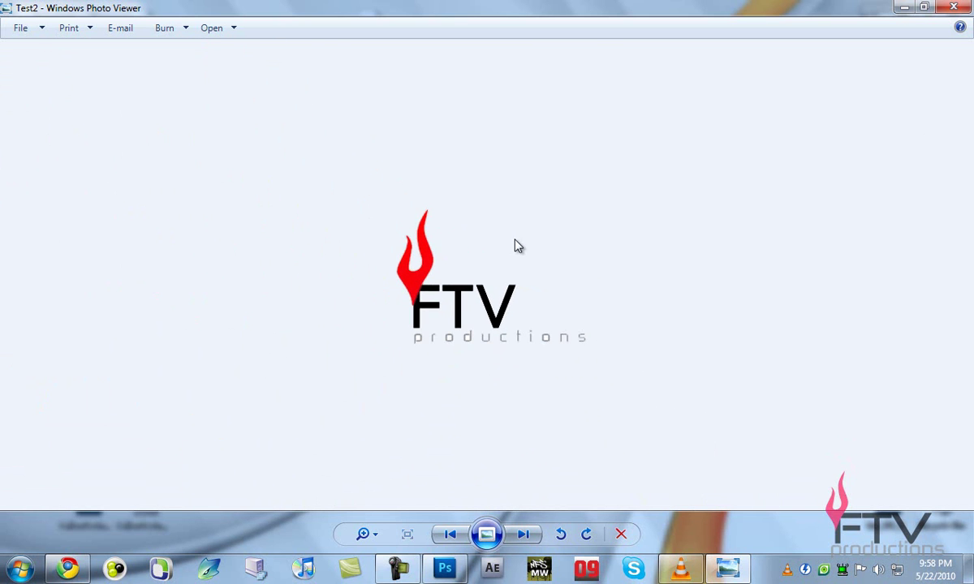
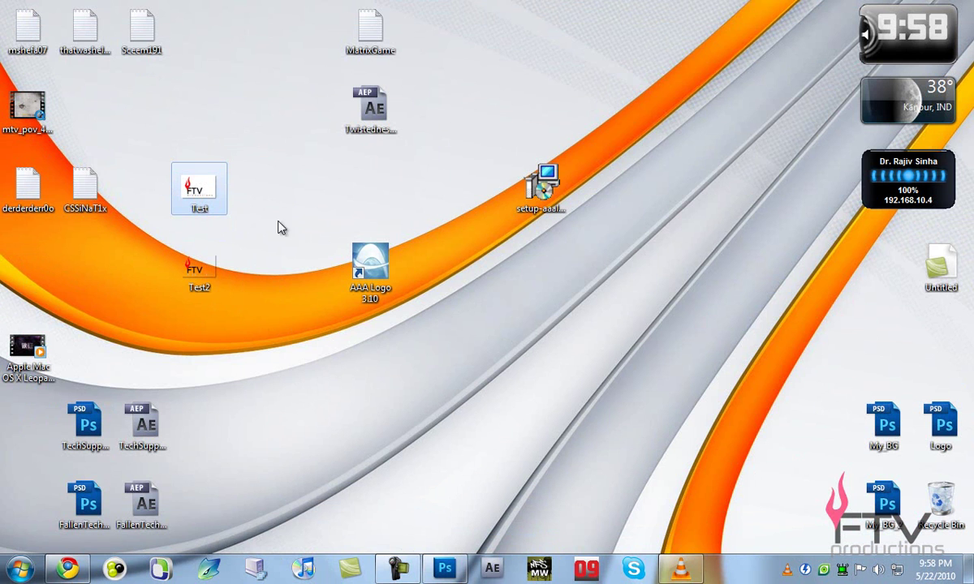
key(Delete)
click(548, 323)
click(201, 289)
drag(200, 289, 544, 370)
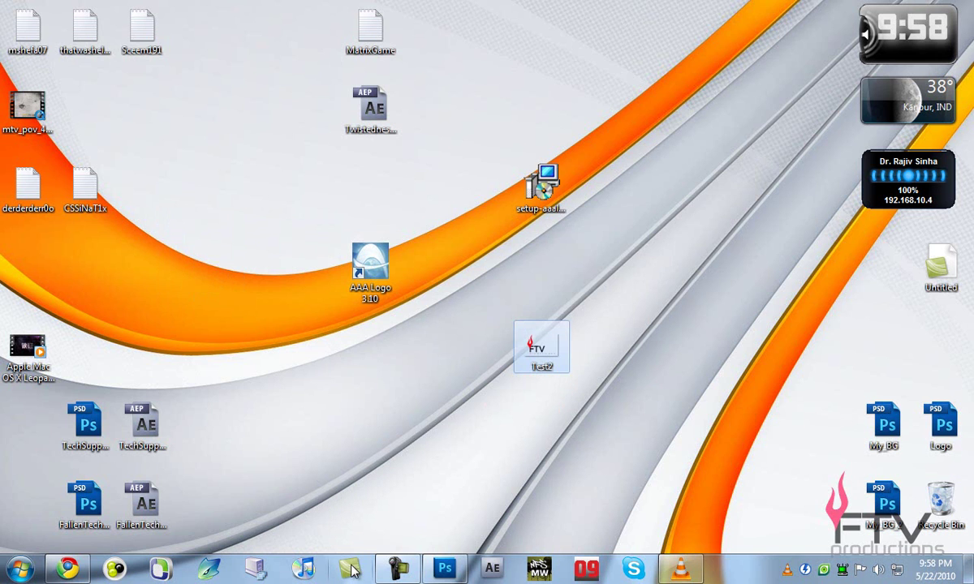
drag(643, 341, 432, 292)
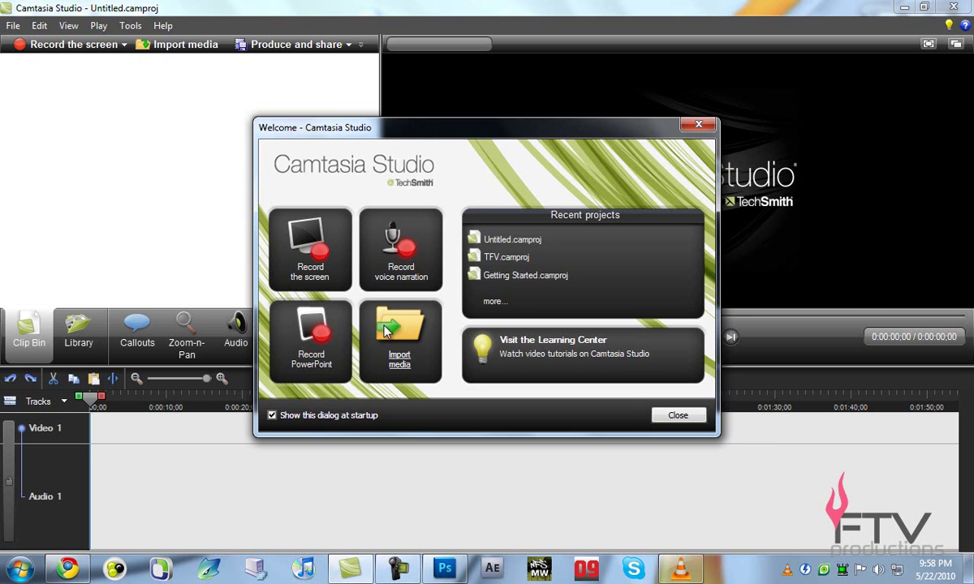
Switch to Camtasia Studio, dismiss the welcome dialog and import the capture-1 recording from the Videos library
click(678, 413)
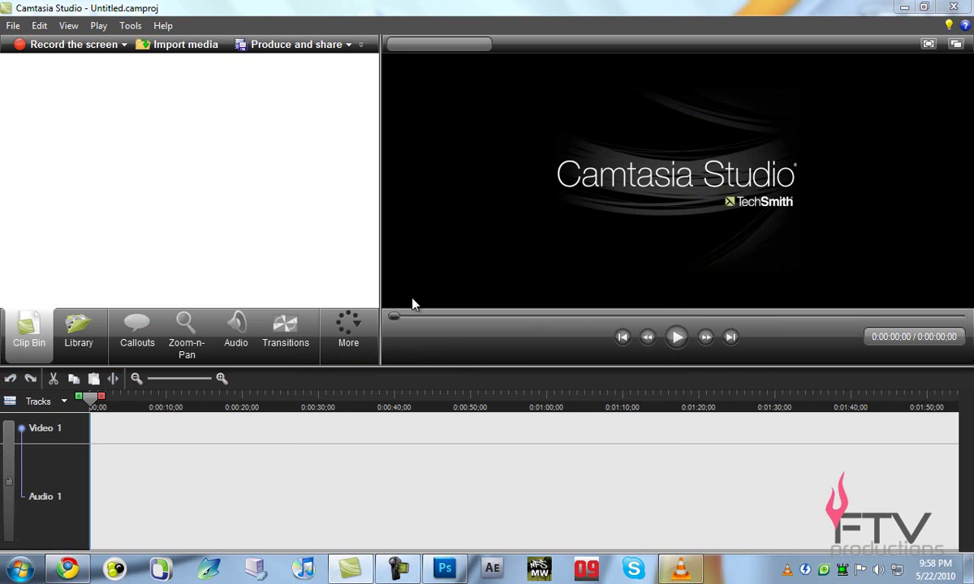
double_click(350, 252)
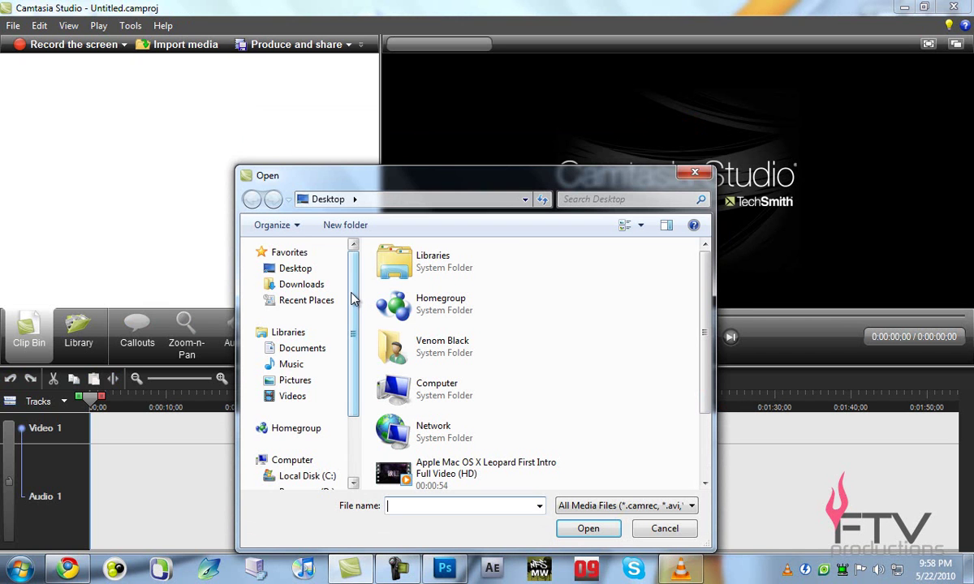
scroll(351, 299, down, 2)
scroll(334, 310, up, 1)
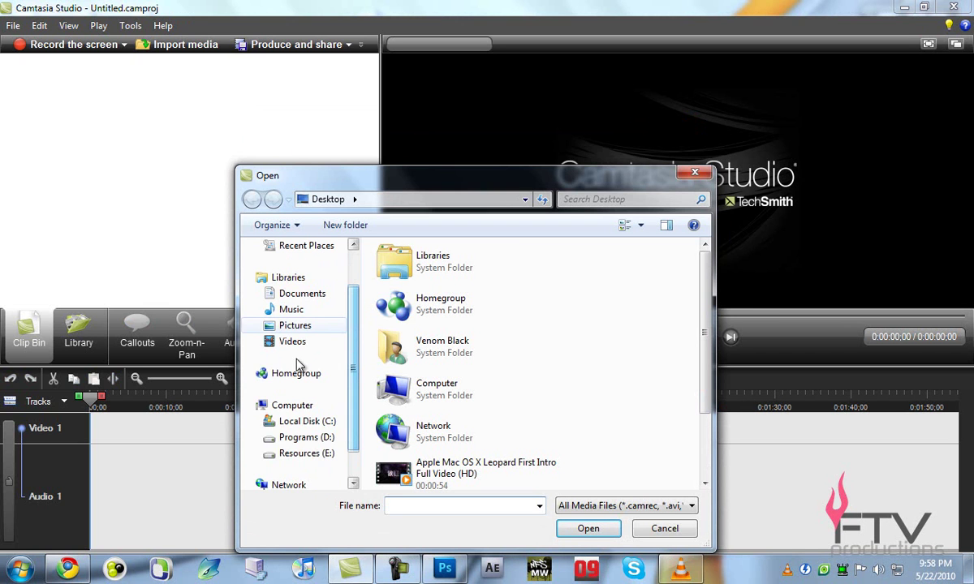
click(293, 342)
click(496, 333)
click(581, 333)
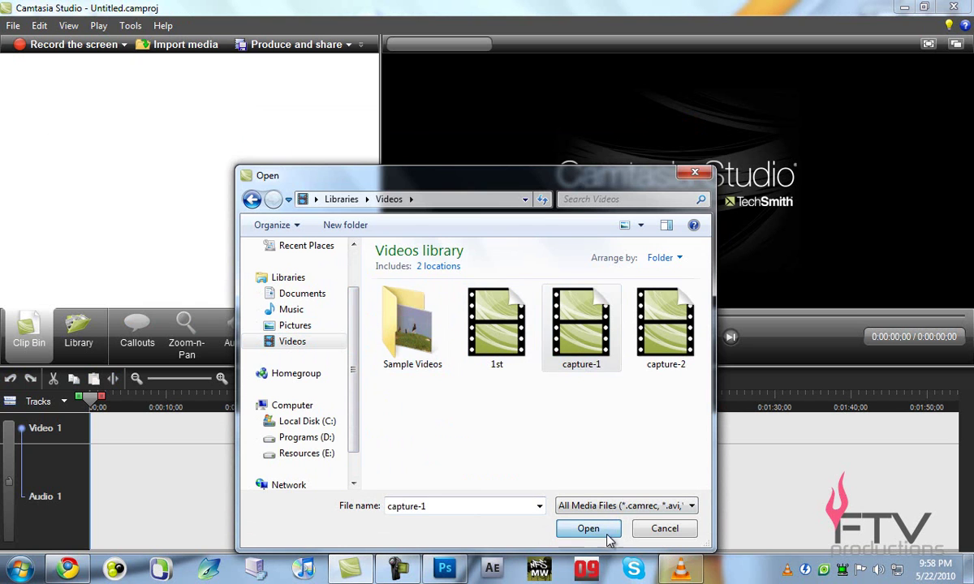
click(607, 534)
Add the capture-1 recording to the start of the timeline with editing dimensions of 1280 x 768
drag(59, 108, 124, 428)
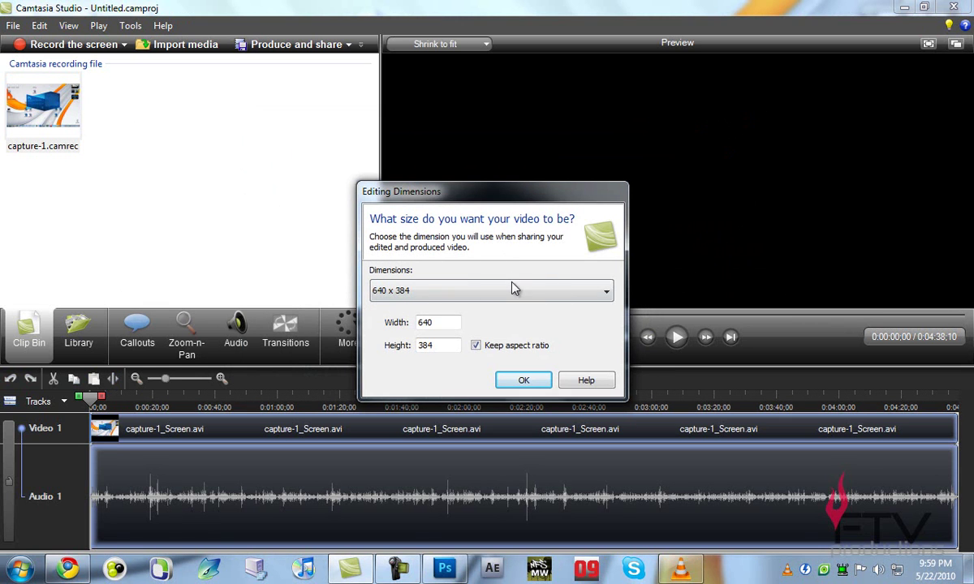
click(514, 285)
click(563, 339)
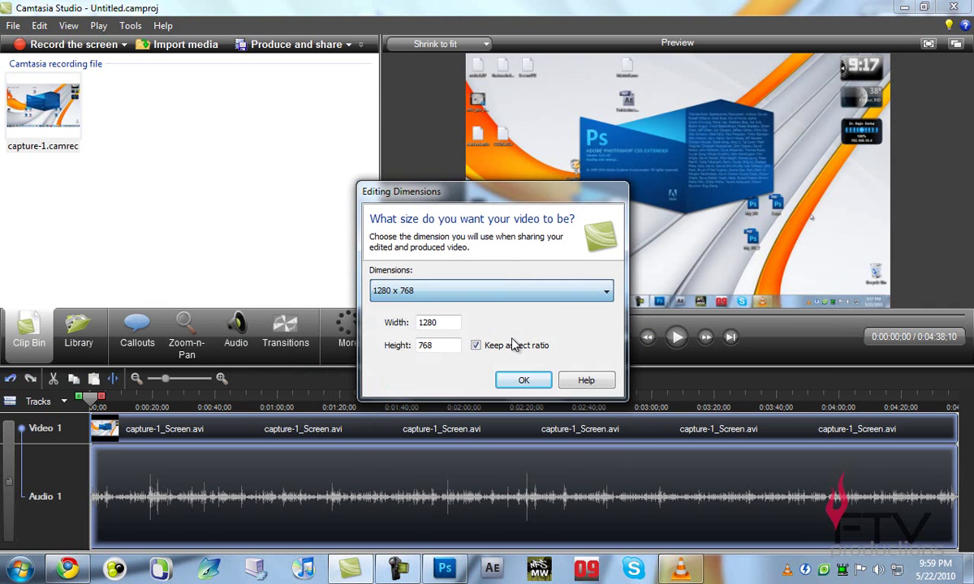
click(524, 380)
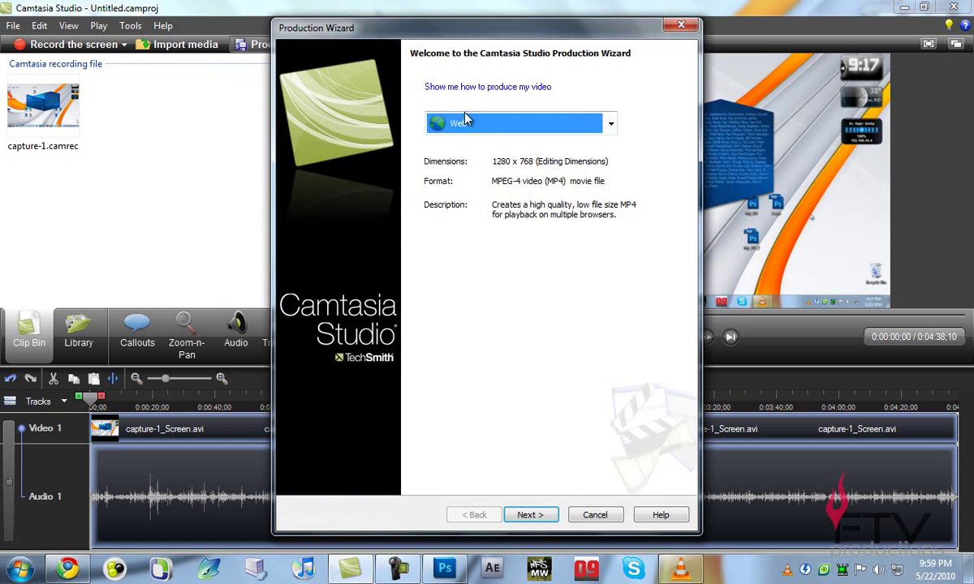
Set up video production with Custom production settings in WMV format and advance to the Video Options
click(478, 123)
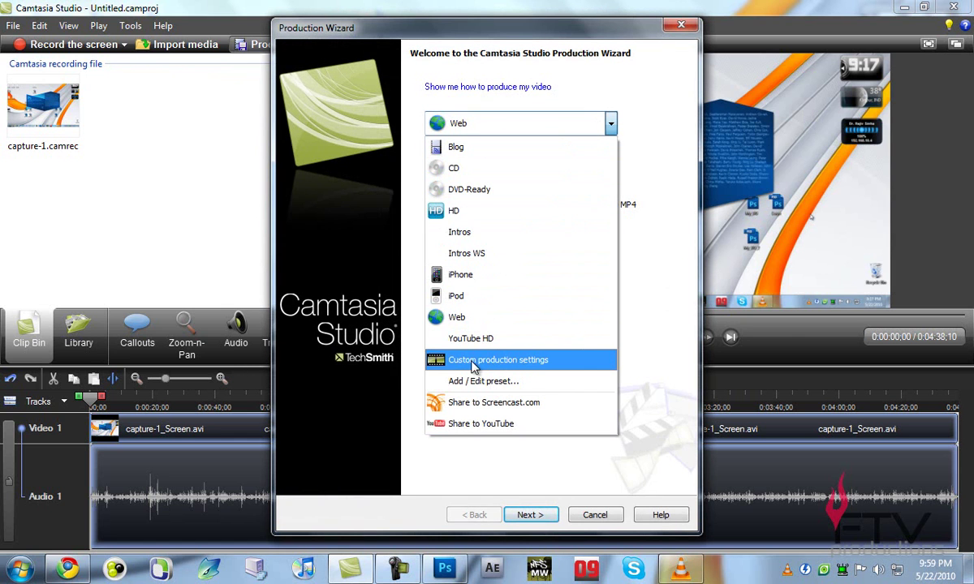
click(471, 363)
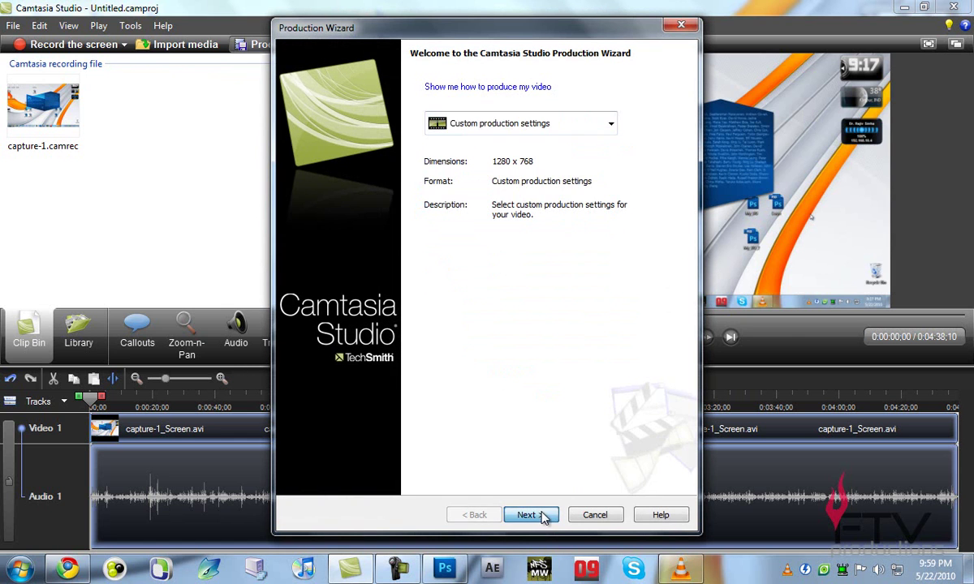
click(529, 515)
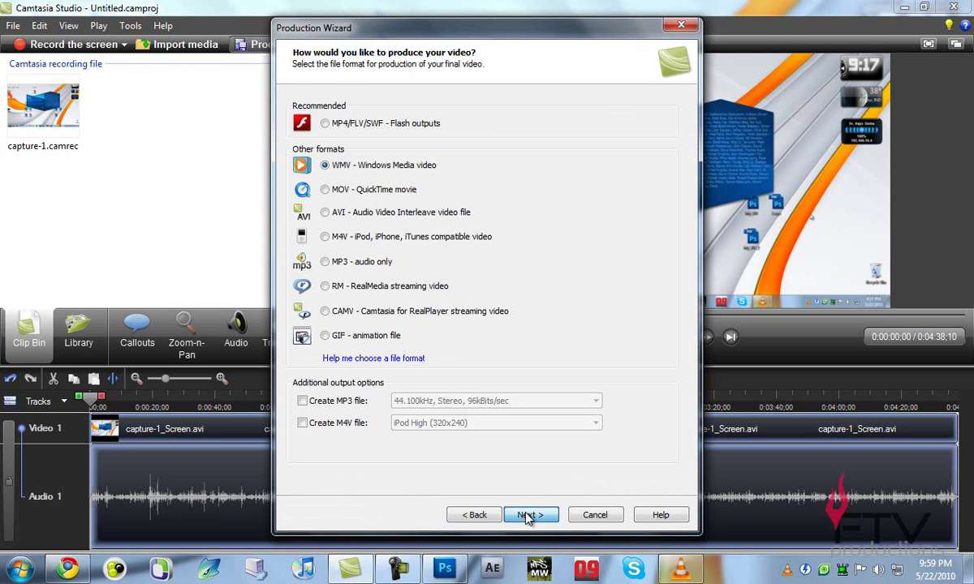
click(529, 514)
click(529, 514)
click(527, 516)
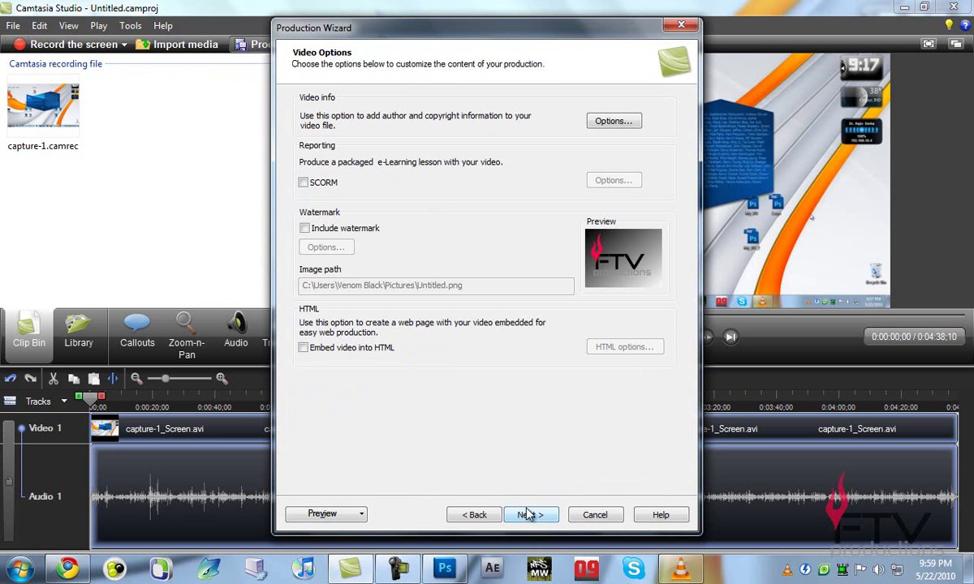
Include a watermark in the production and choose Test2.png from the desktop as its image
click(305, 229)
click(331, 254)
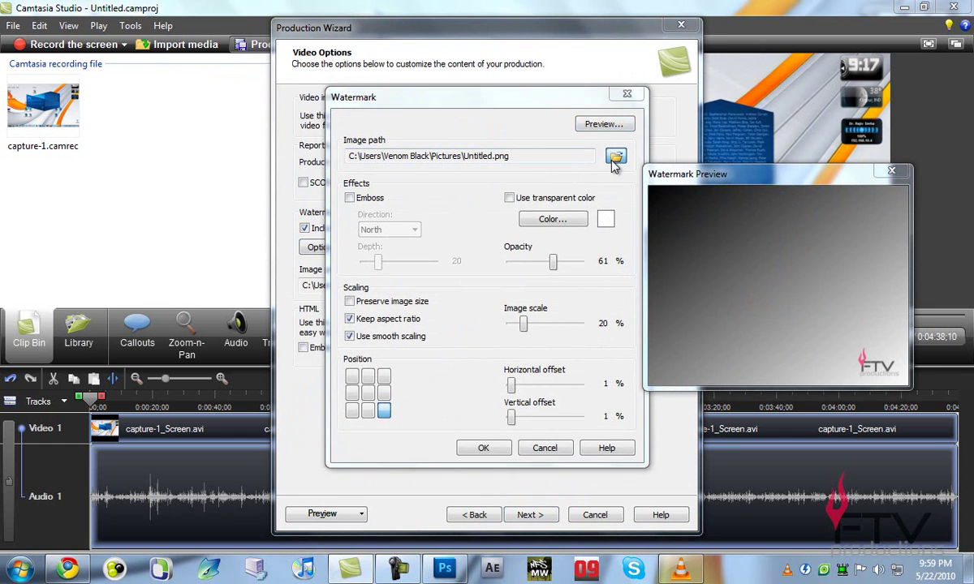
click(614, 159)
click(298, 188)
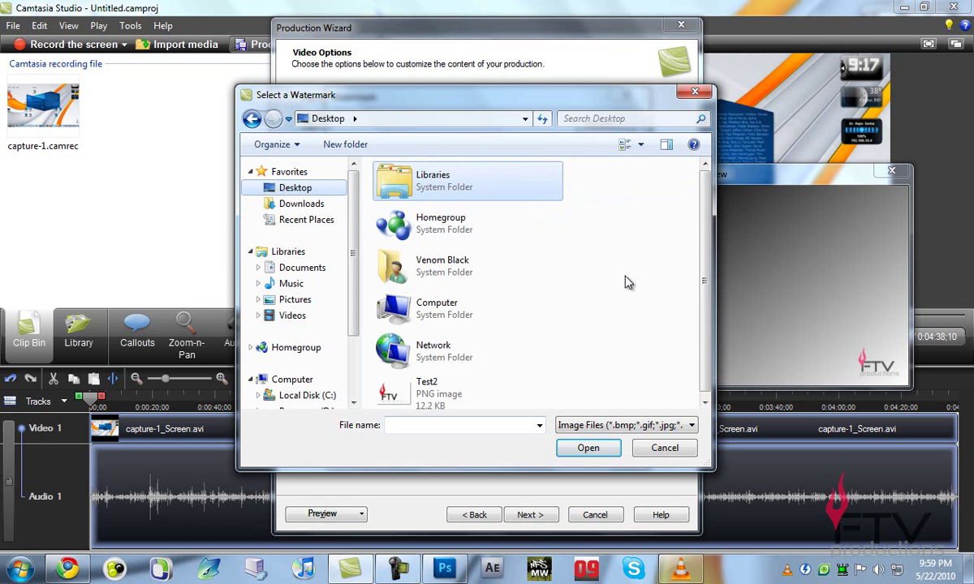
click(486, 395)
click(573, 448)
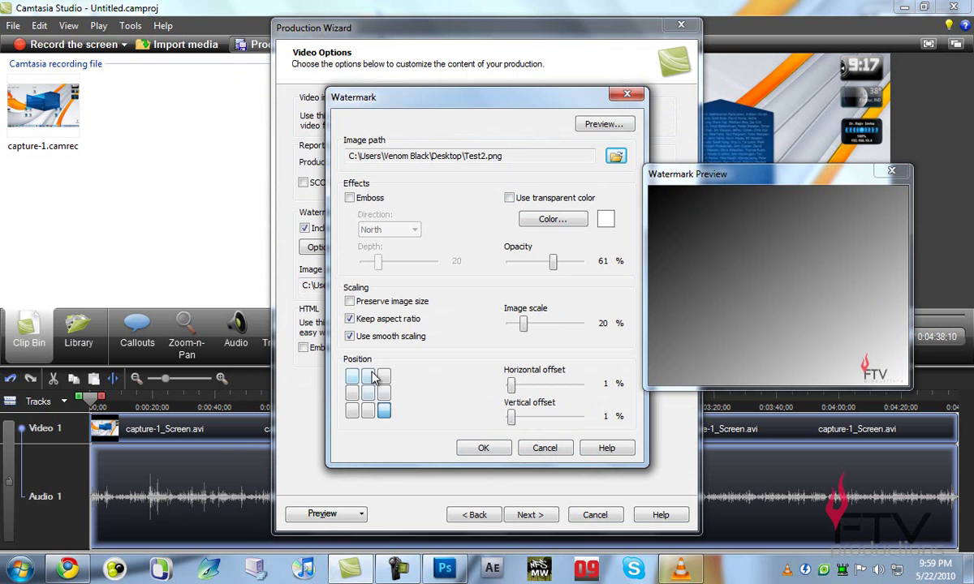
Cancel the watermark settings, advance past the marker options to the Produce Video page and cancel the production
click(539, 449)
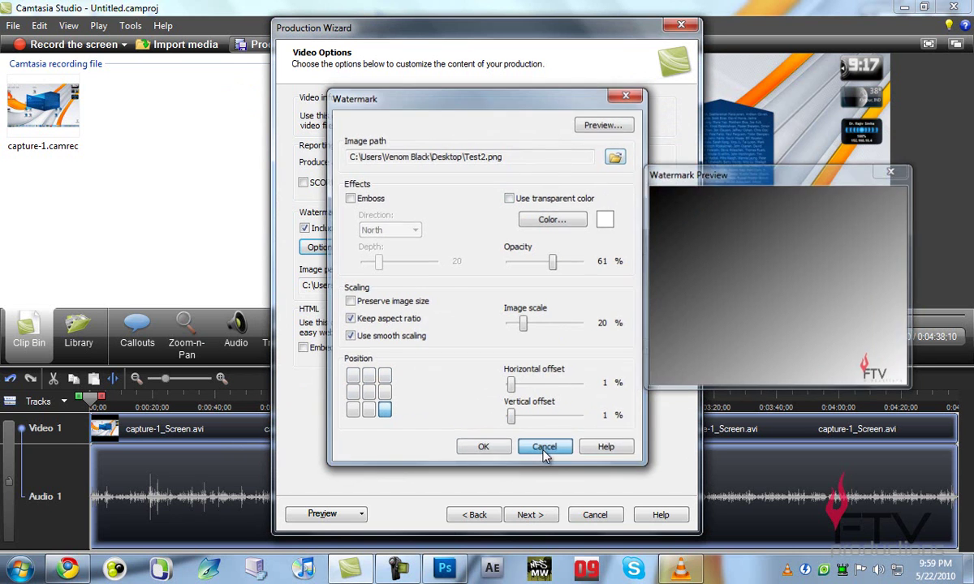
click(531, 515)
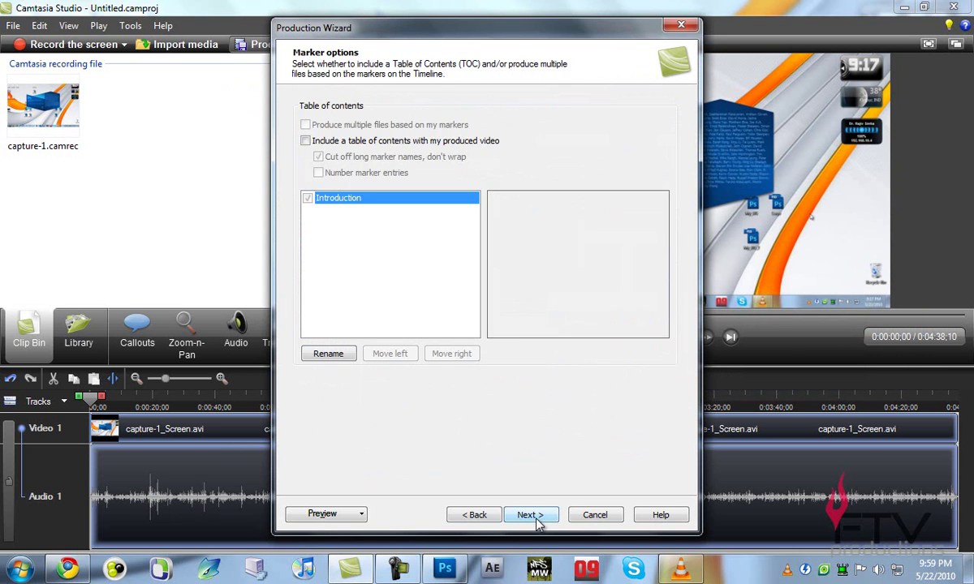
click(542, 517)
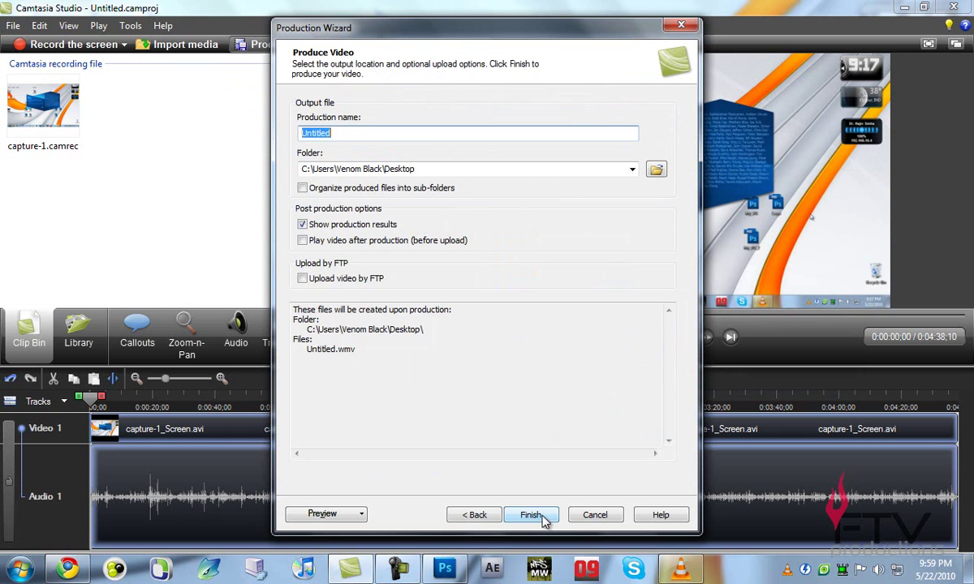
click(593, 517)
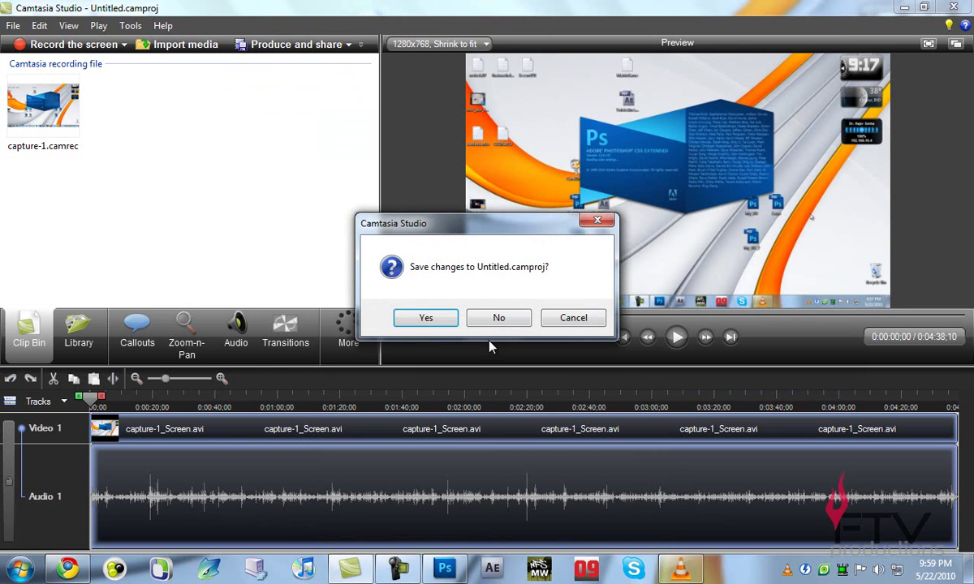
Close Camtasia Studio without saving the project and delete the Test2 image from the desktop
click(497, 319)
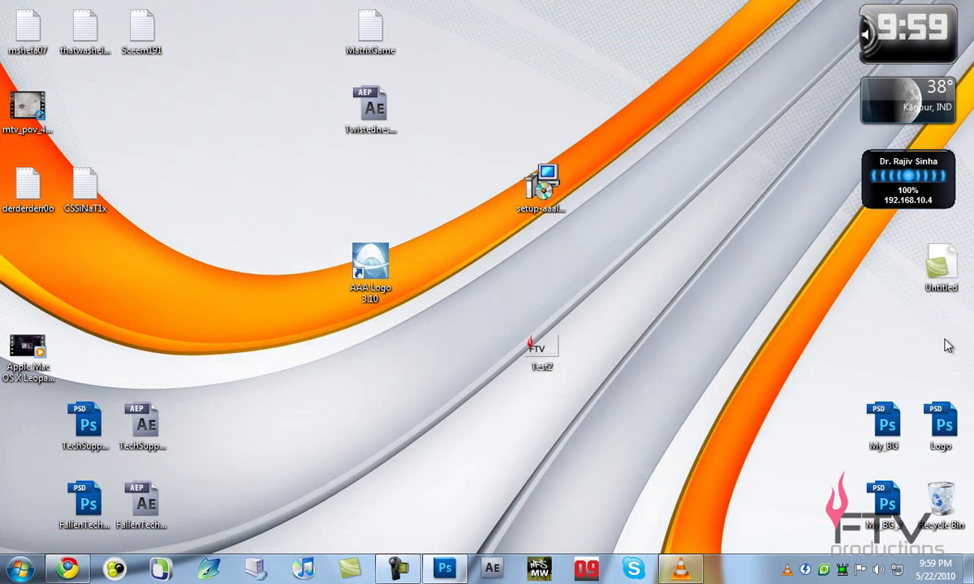
drag(660, 390, 460, 273)
key(Delete)
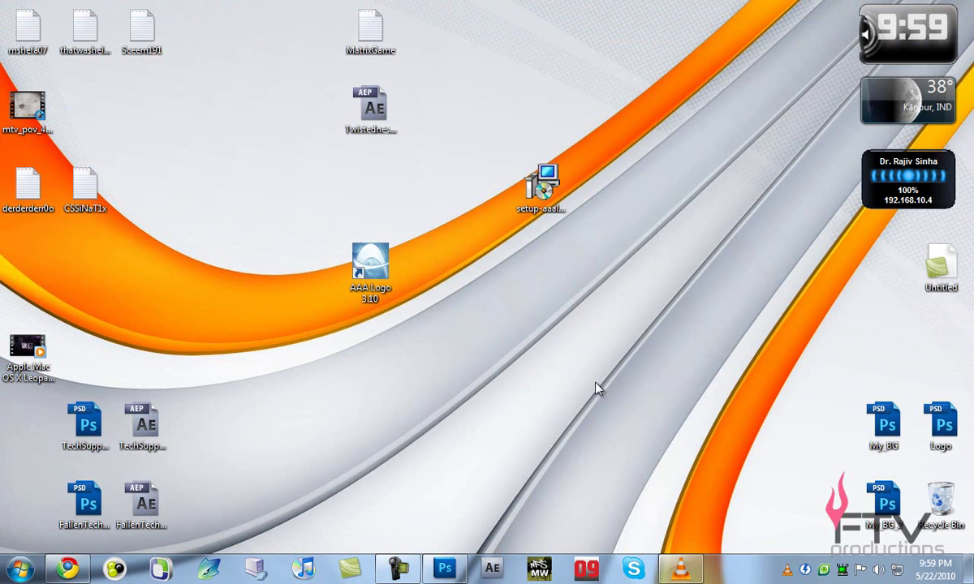